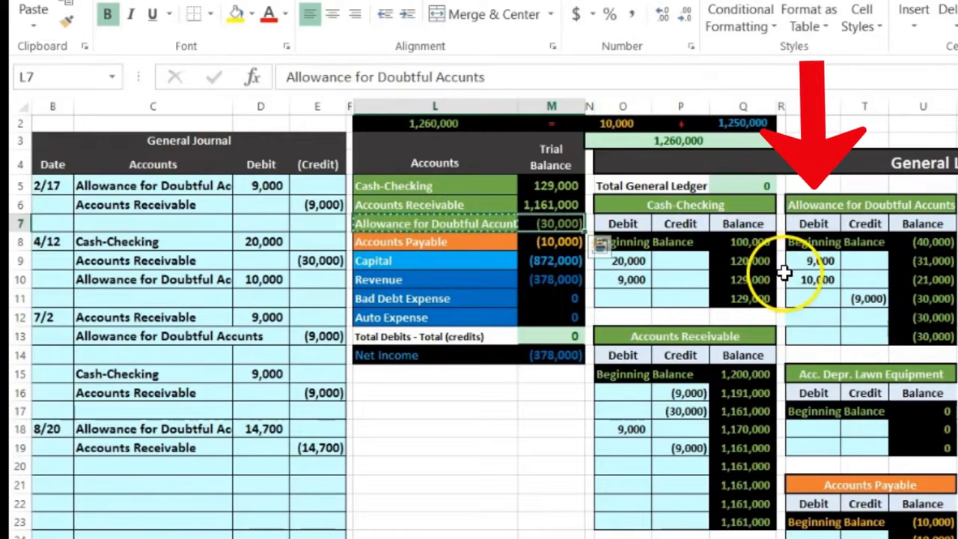
# Step: Post the 8/20 debit to Allowance for Doubtful Accounts by linking ledger cell S12 to journal amount D18
pyautogui.click(816, 315)
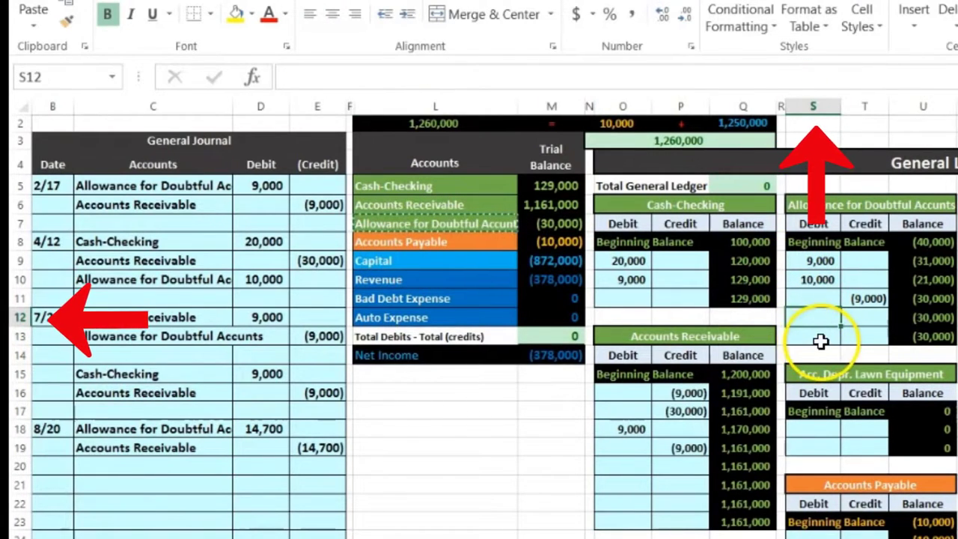
pyautogui.write('=')
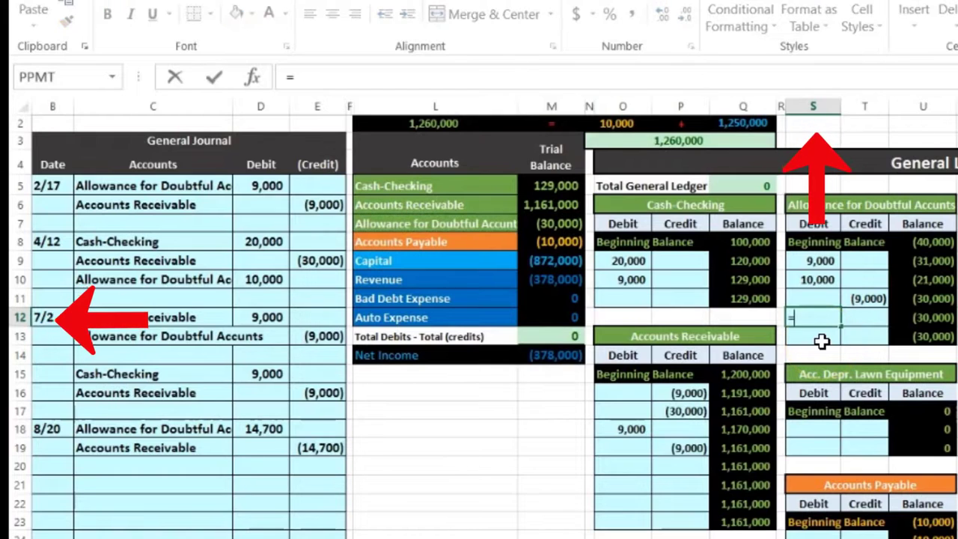
pyautogui.click(264, 429)
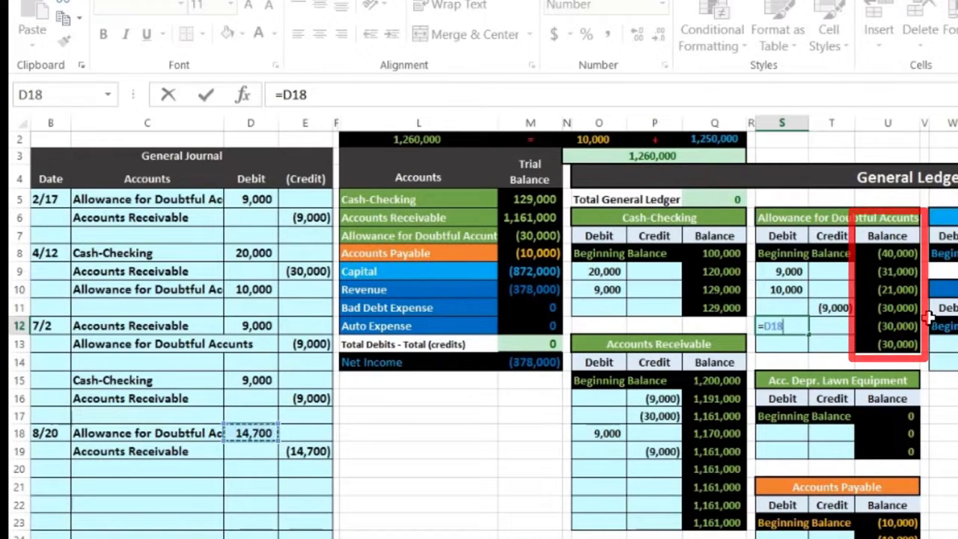
pyautogui.press('Return')
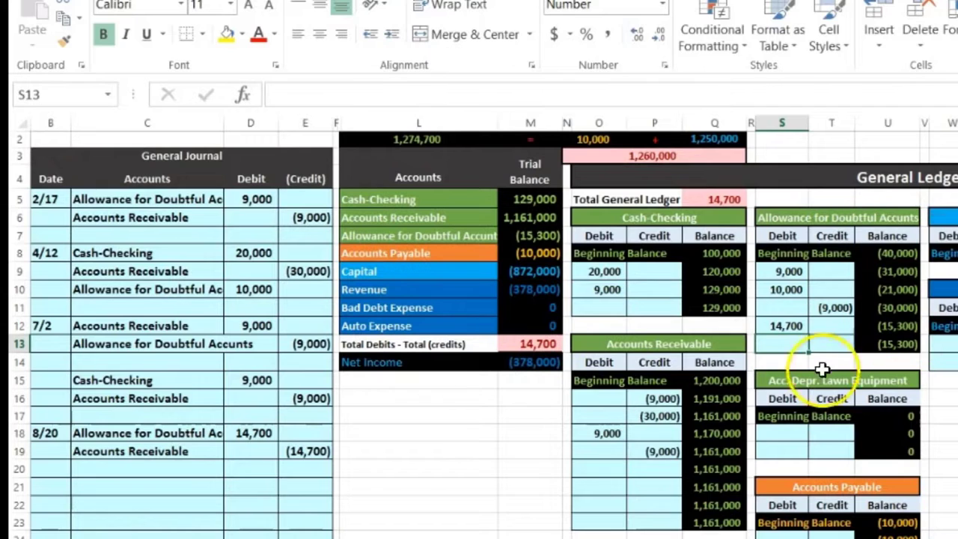
# Step: Post the 8/20 credit to the Accounts Receivable ledger by linking cell P20 to journal amount E19
pyautogui.click(154, 452)
pyautogui.moveTo(154, 451); pyautogui.dragTo(284, 449)
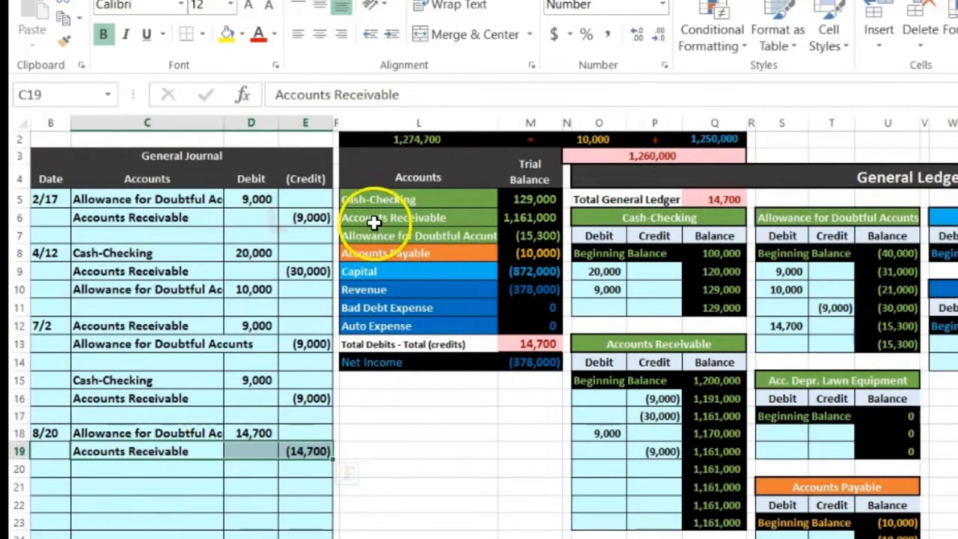
pyautogui.moveTo(374, 217)
pyautogui.mouseDown()
pyautogui.moveTo(449, 206)
pyautogui.moveTo(519, 217)
pyautogui.mouseUp()
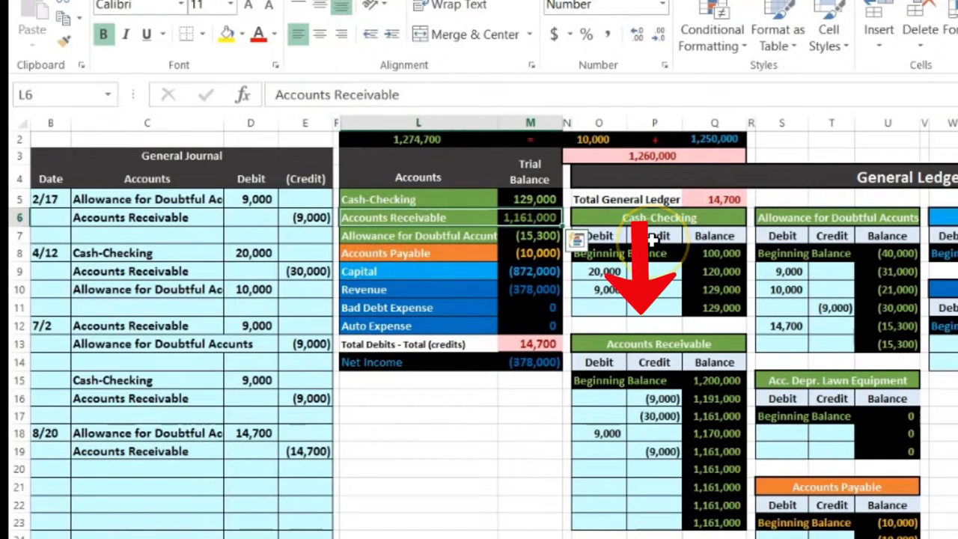
pyautogui.click(659, 470)
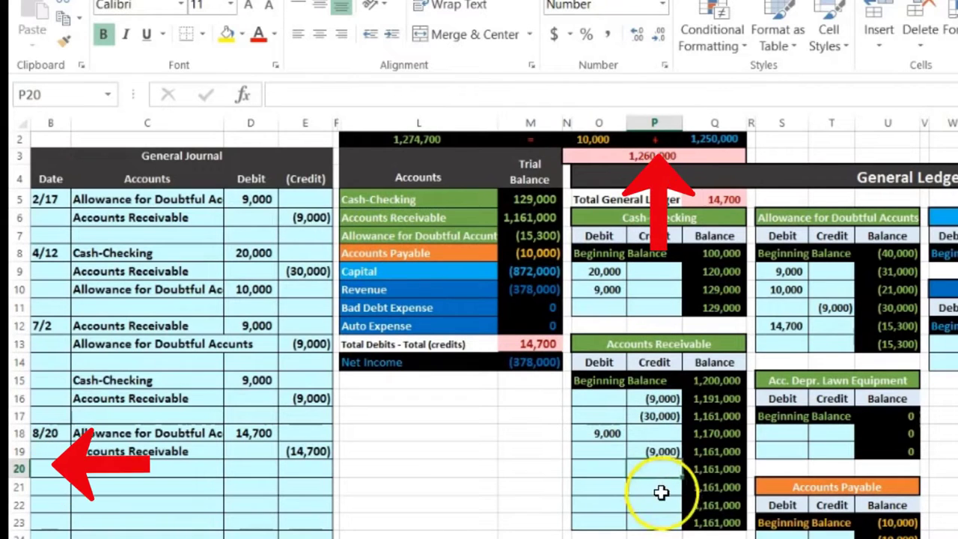
pyautogui.write('=')
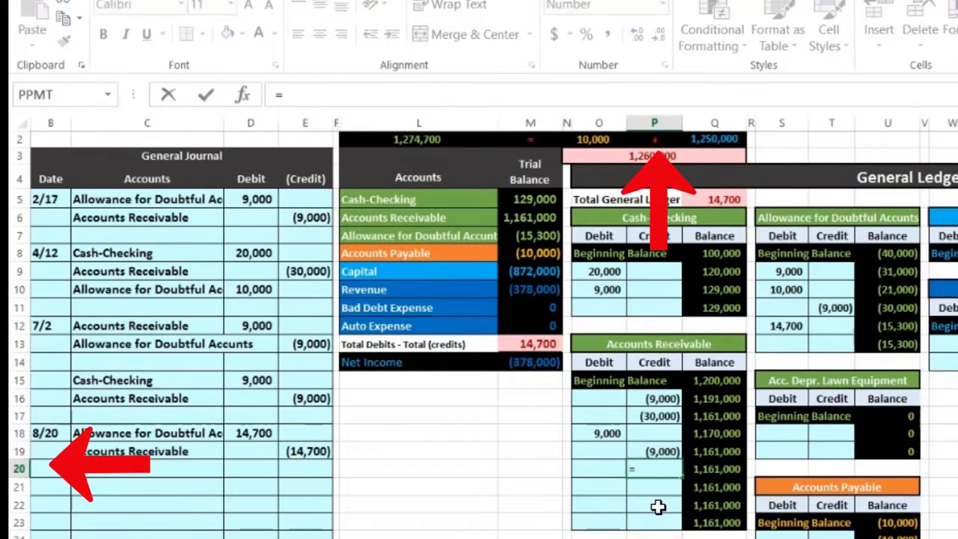
pyautogui.click(309, 450)
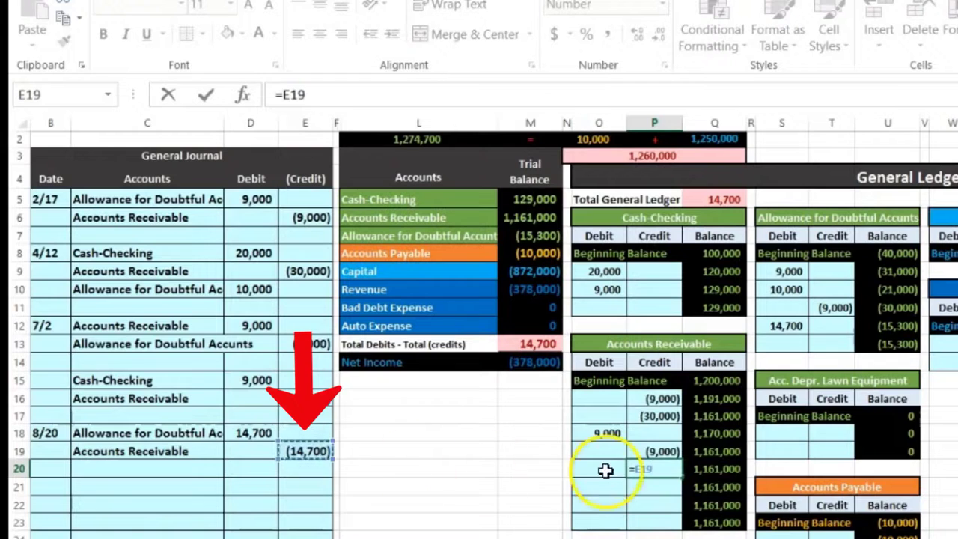
pyautogui.press('Return')
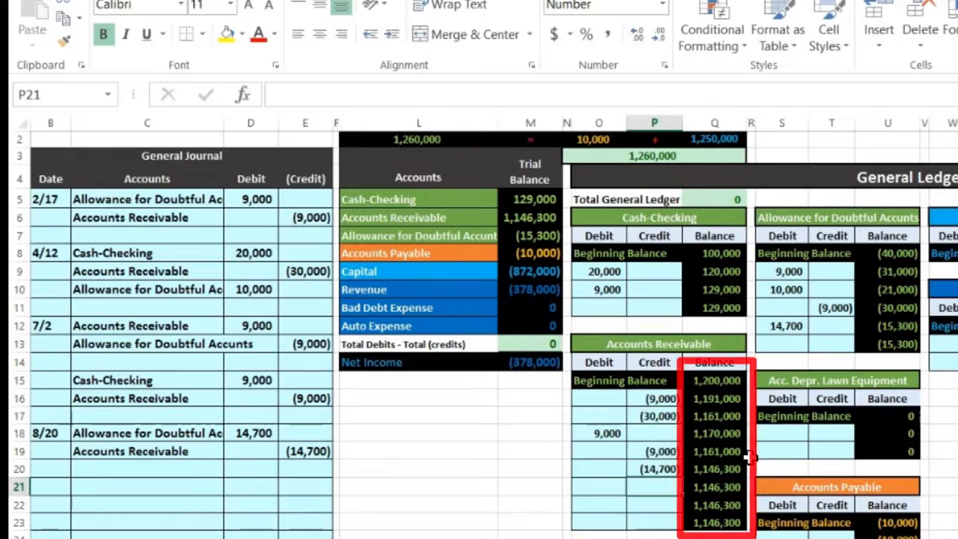
# Step: Record a credit of -6700 in cell X37 of P Co's account in the accounts receivable subsidiary ledger
pyautogui.click(634, 464)
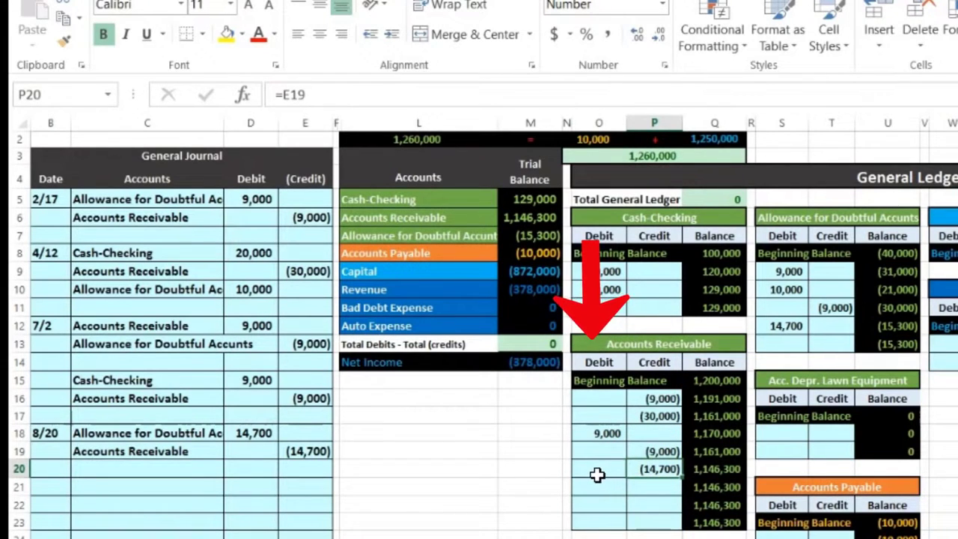
pyautogui.scroll(-1, 599, 477)
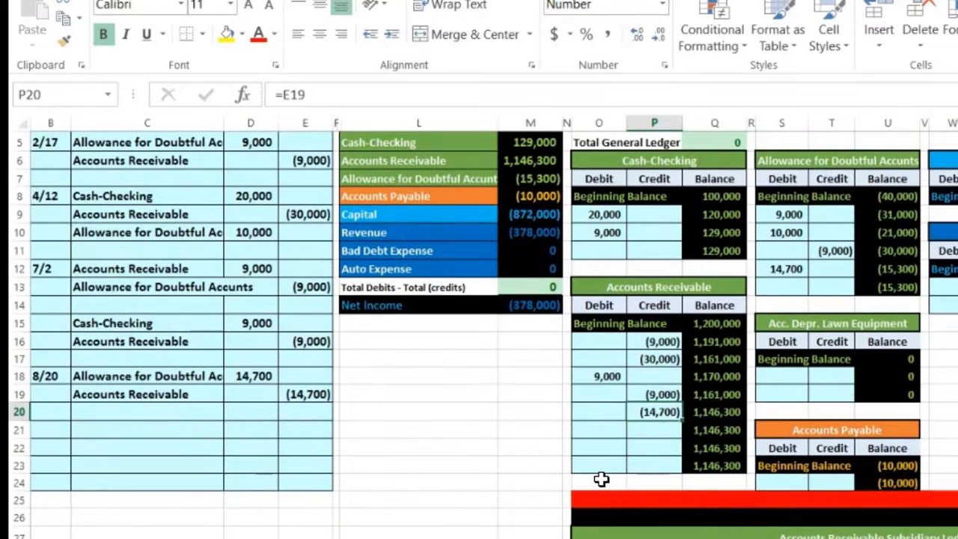
pyautogui.scroll(-4, 601, 479)
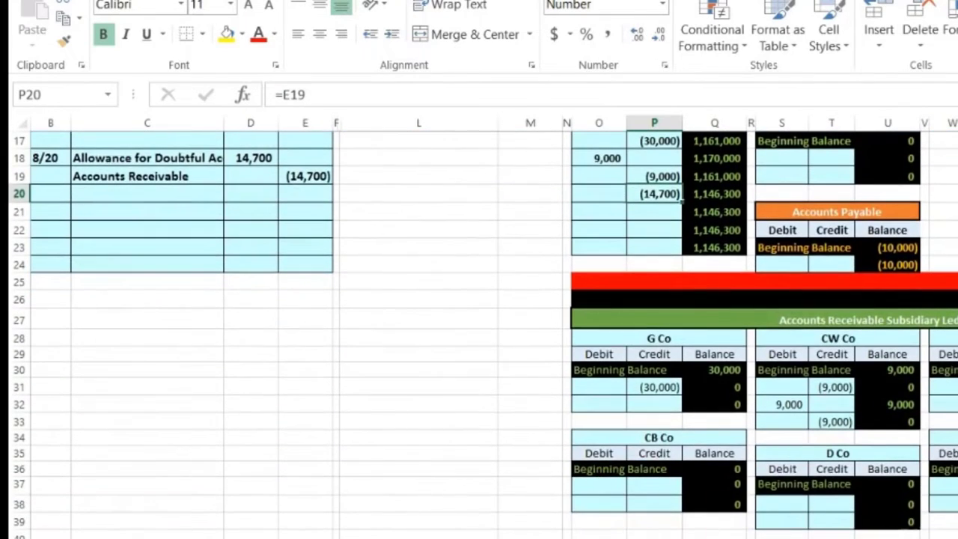
pyautogui.hscroll(3, 493, 326)
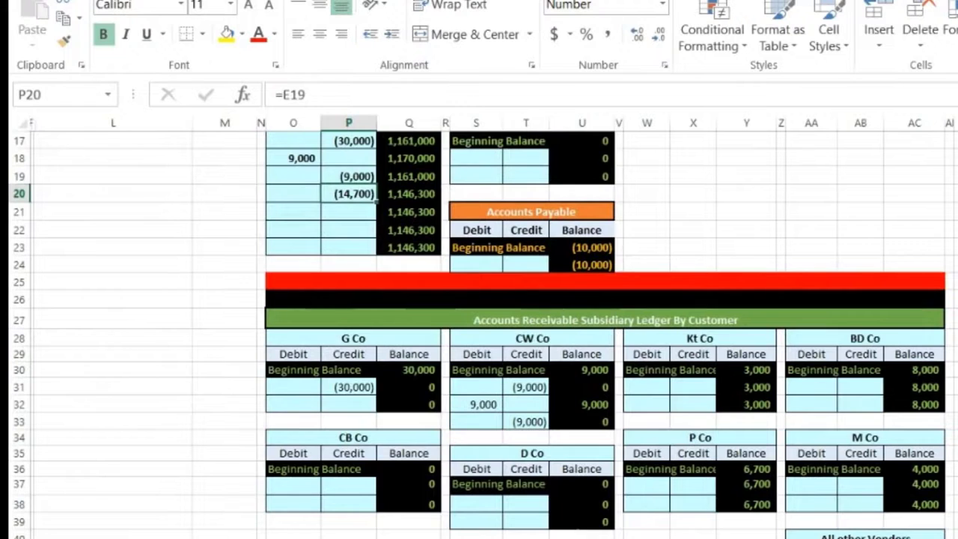
pyautogui.click(683, 484)
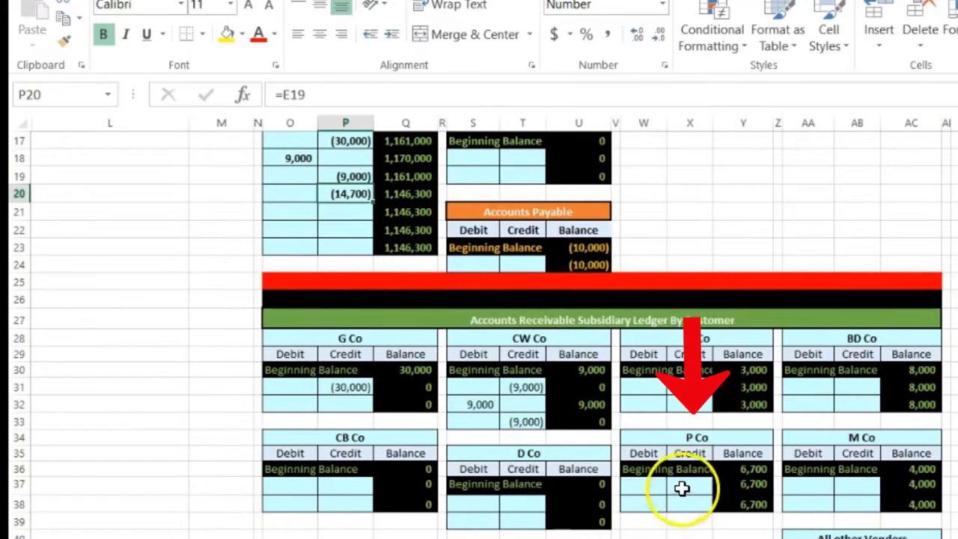
pyautogui.click(853, 387)
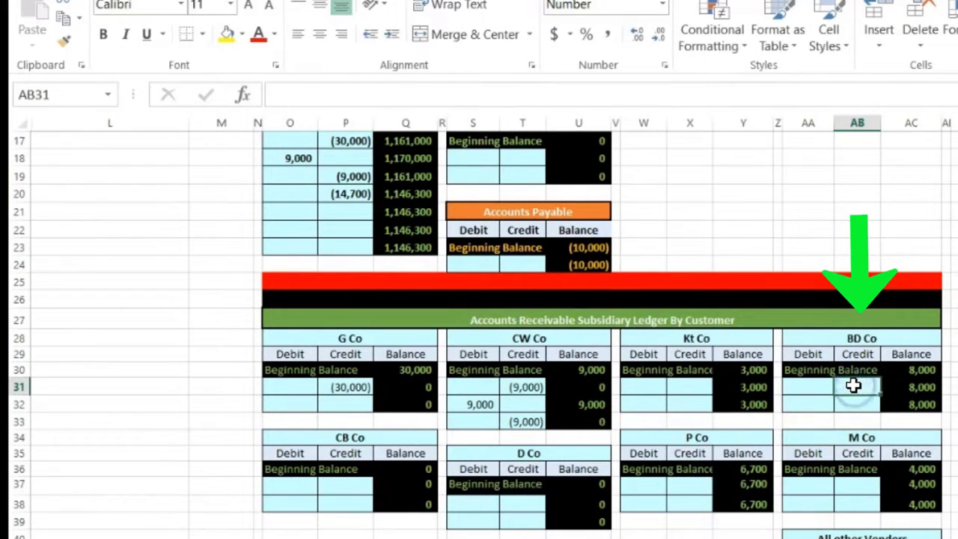
pyautogui.scroll(1, 738, 424)
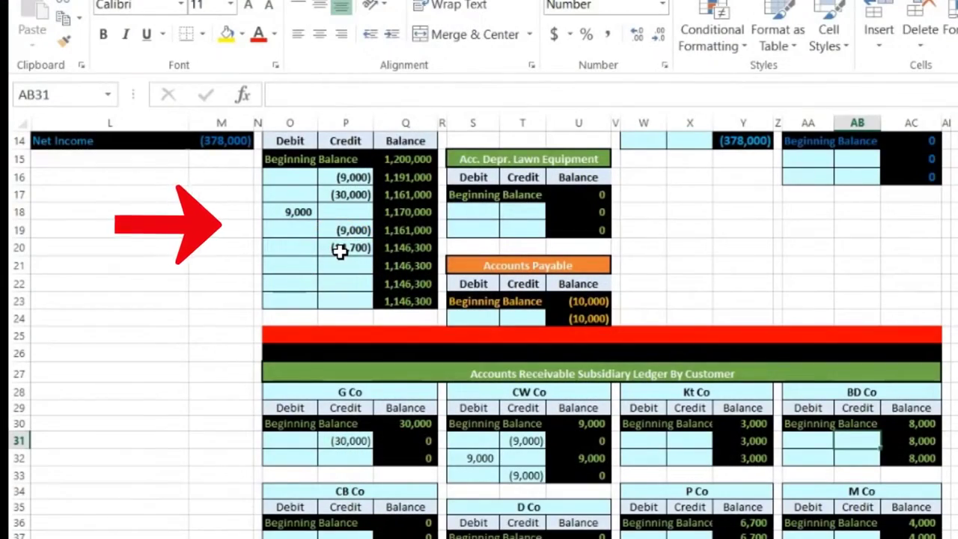
pyautogui.click(682, 535)
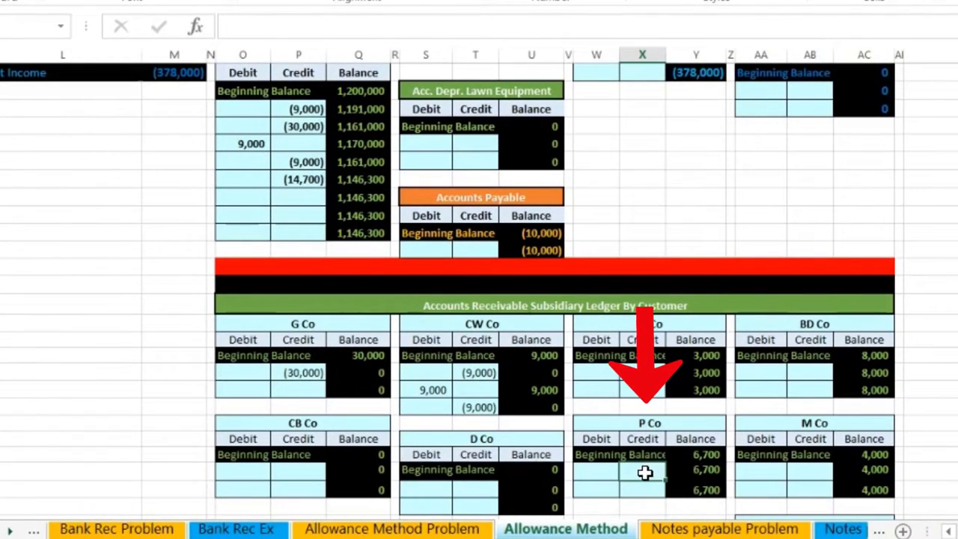
pyautogui.click(639, 495)
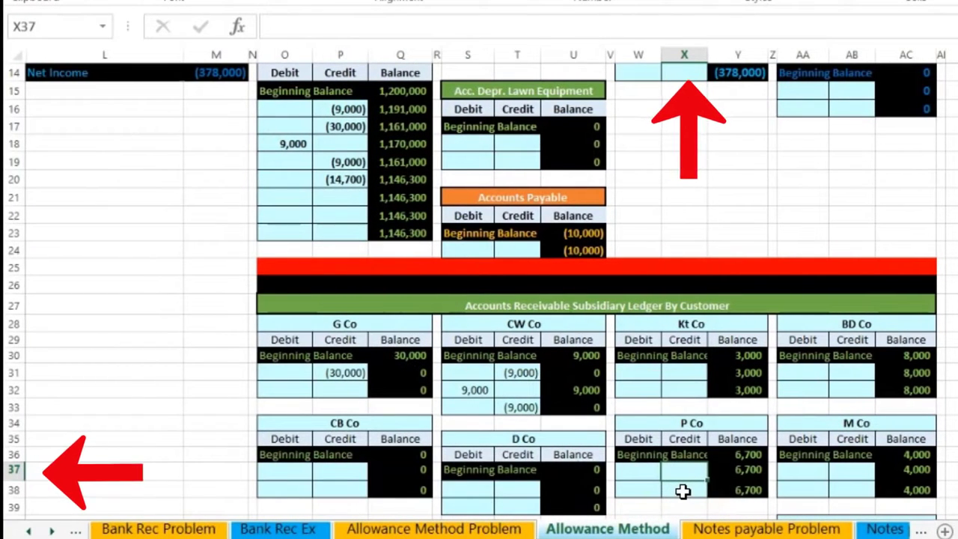
pyautogui.write('-6700')
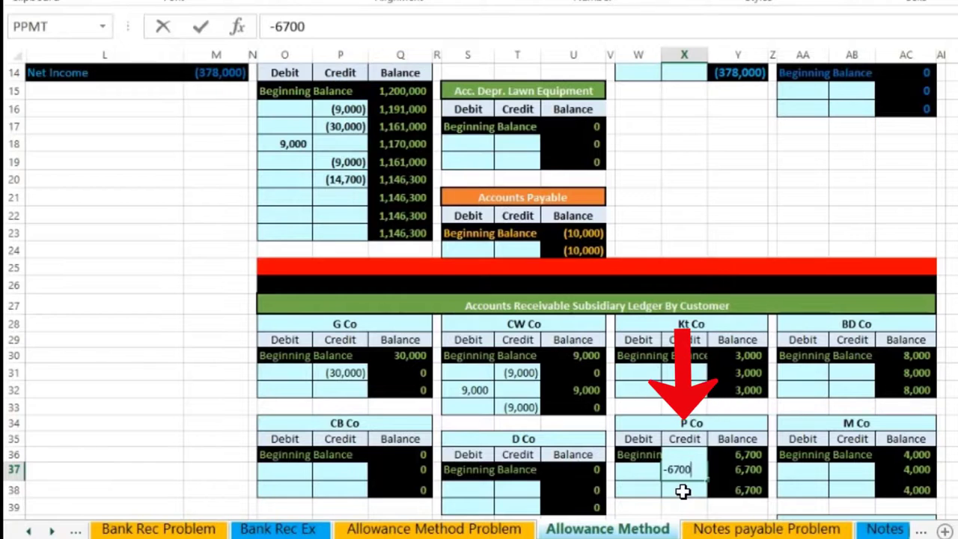
pyautogui.press('Return')
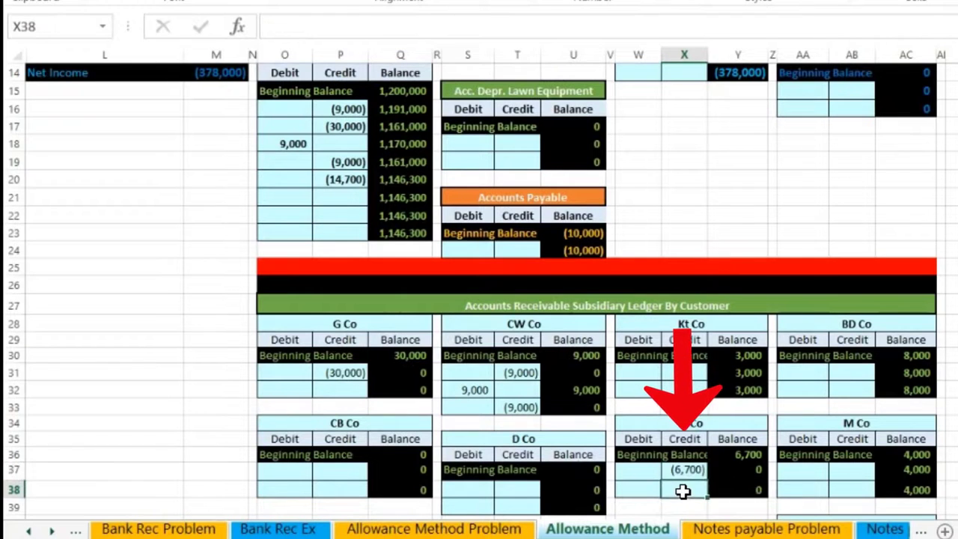
pyautogui.click(744, 489)
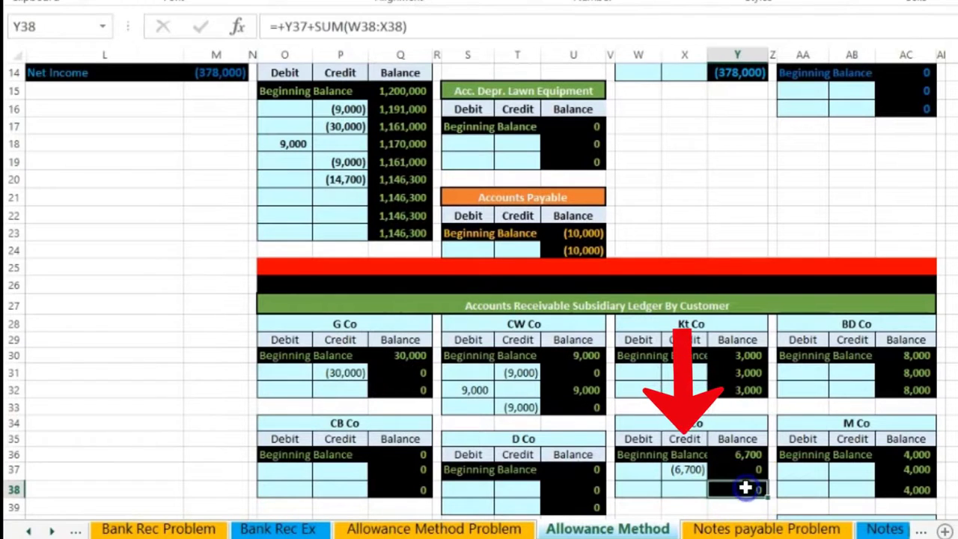
# Step: Record a credit of -8000 in cell AB31 of BD Co's account in the subsidiary ledger
pyautogui.click(854, 371)
pyautogui.click(853, 381)
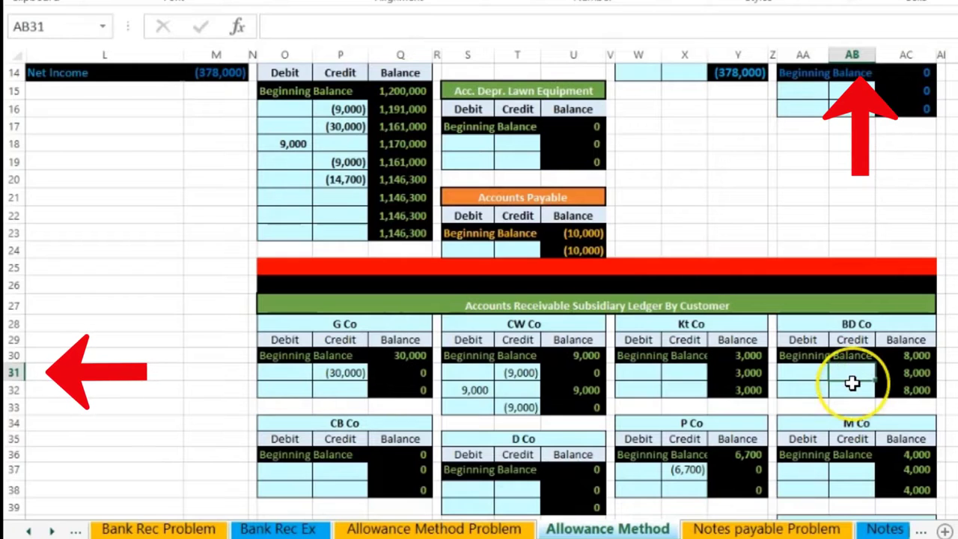
pyautogui.write('-8000')
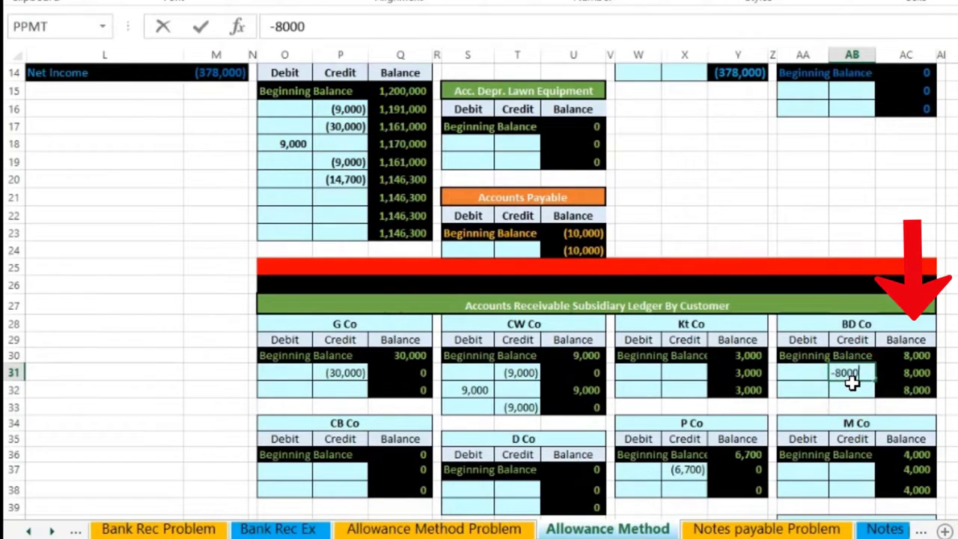
pyautogui.press('Return')
# Step: Check the combined sum of the BD Co and P Co write-off credits in AB31 and X37
pyautogui.click(848, 369)
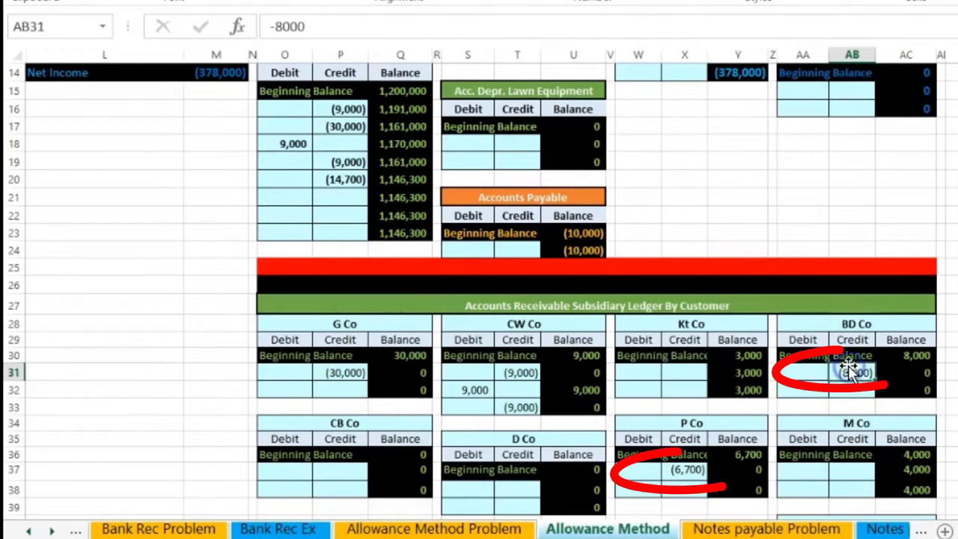
pyautogui.click(688, 469)
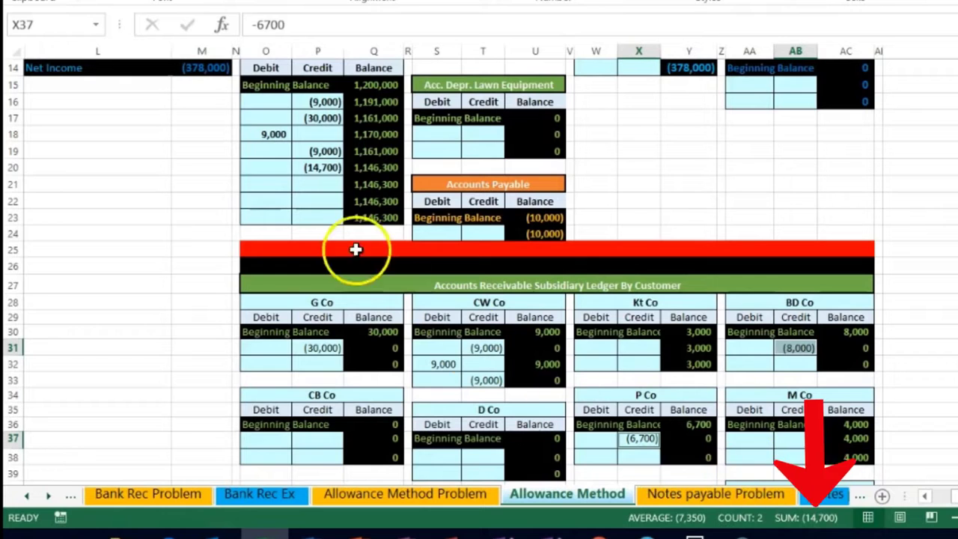
pyautogui.click(919, 363)
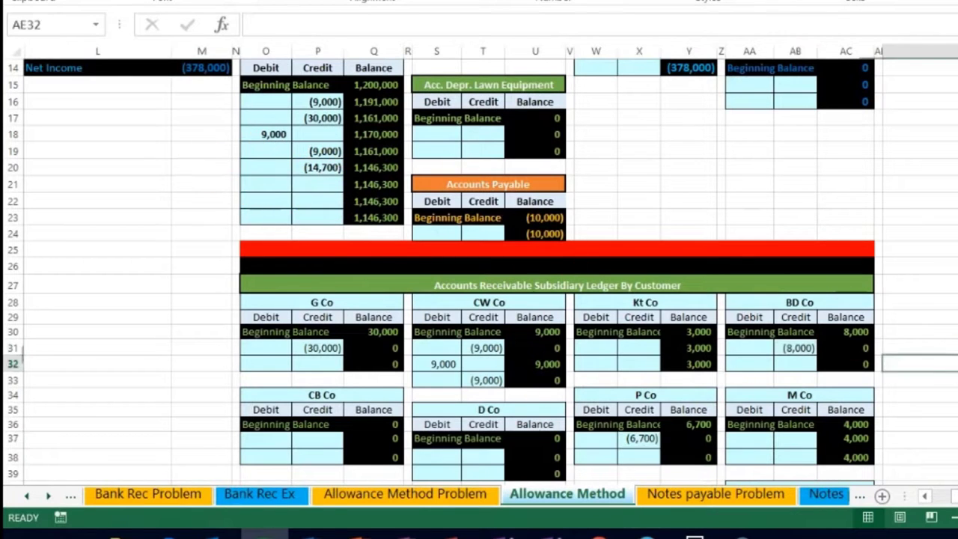
# Step: Inspect the formula in U42 that totals the accounts receivable subsidiary ledger by customer
pyautogui.scroll(-2, 721, 423)
pyautogui.doubleClick(527, 419)
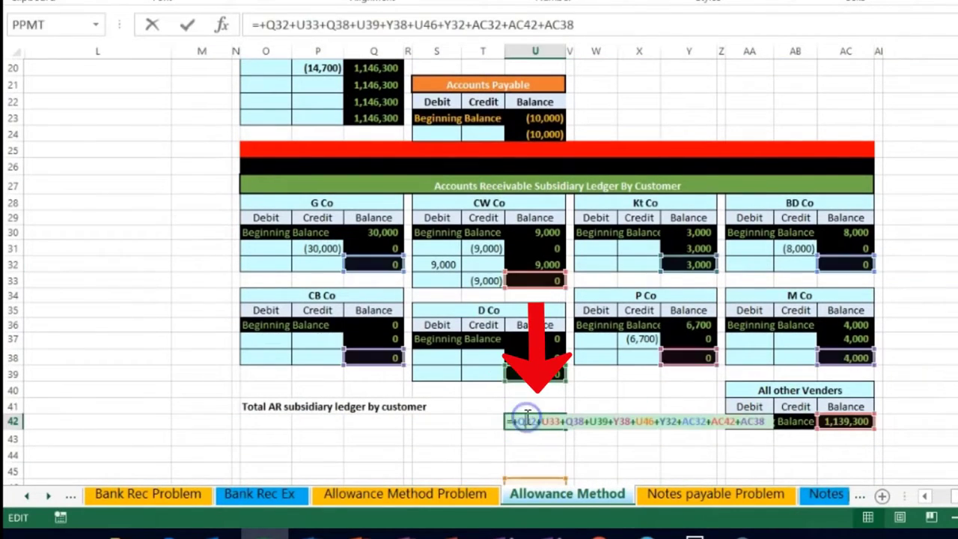
pyautogui.press('Return')
pyautogui.click(537, 421)
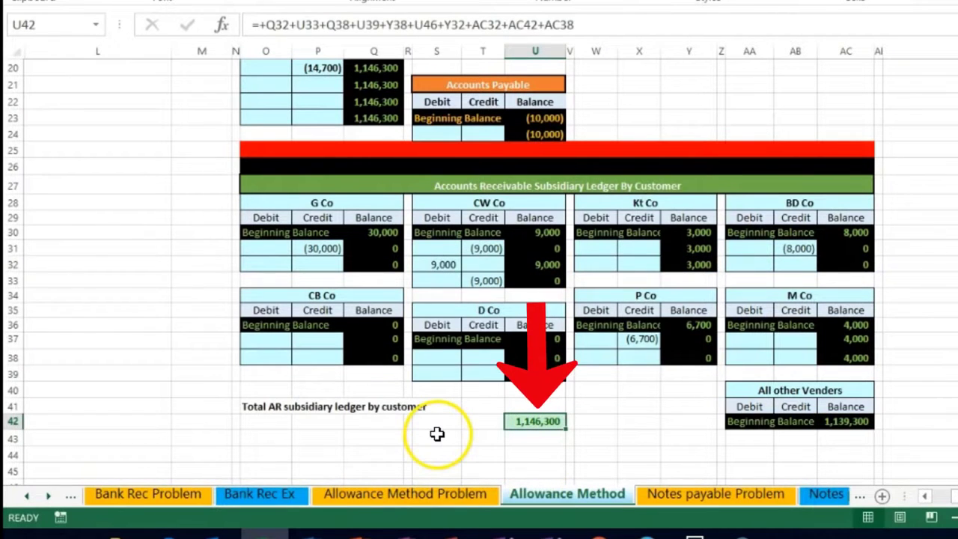
# Step: Compare the subsidiary ledger total with the Accounts Receivable general ledger balance in Q23 and its trial balance amount in M6
pyautogui.click(435, 187)
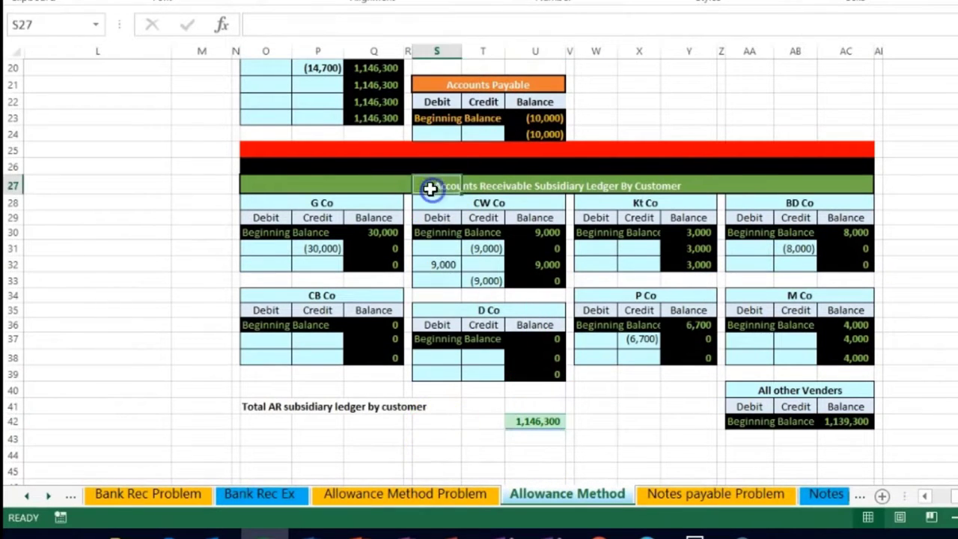
pyautogui.scroll(3, 385, 300)
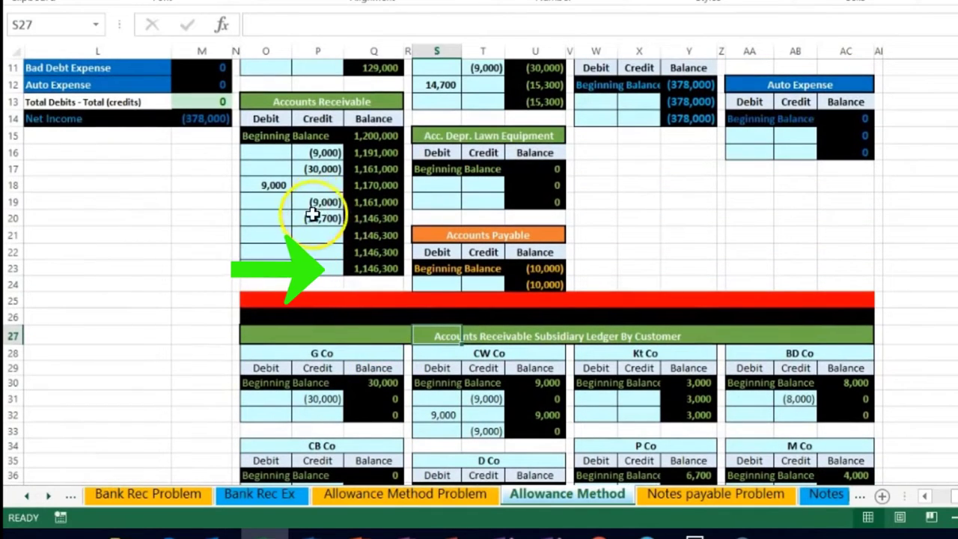
pyautogui.click(320, 218)
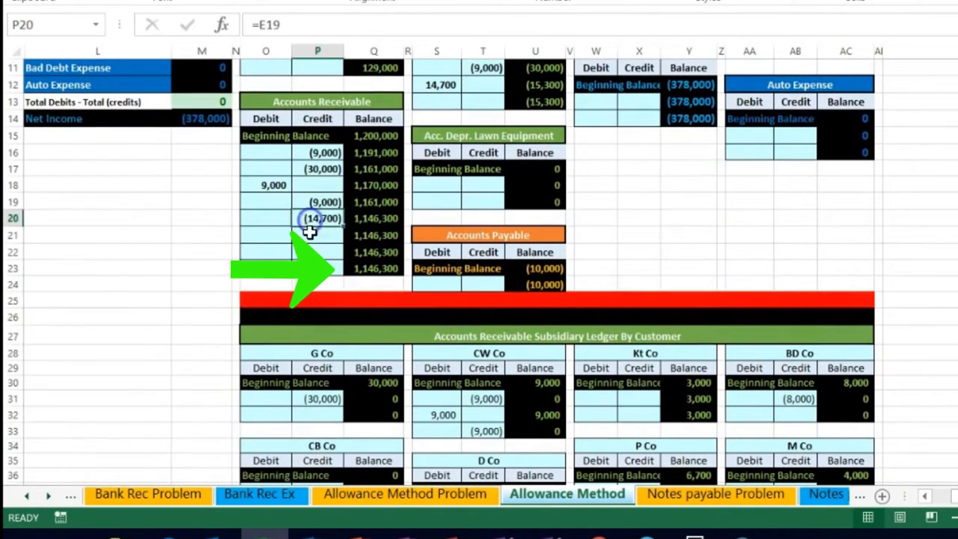
pyautogui.click(369, 269)
pyautogui.scroll(3, 368, 297)
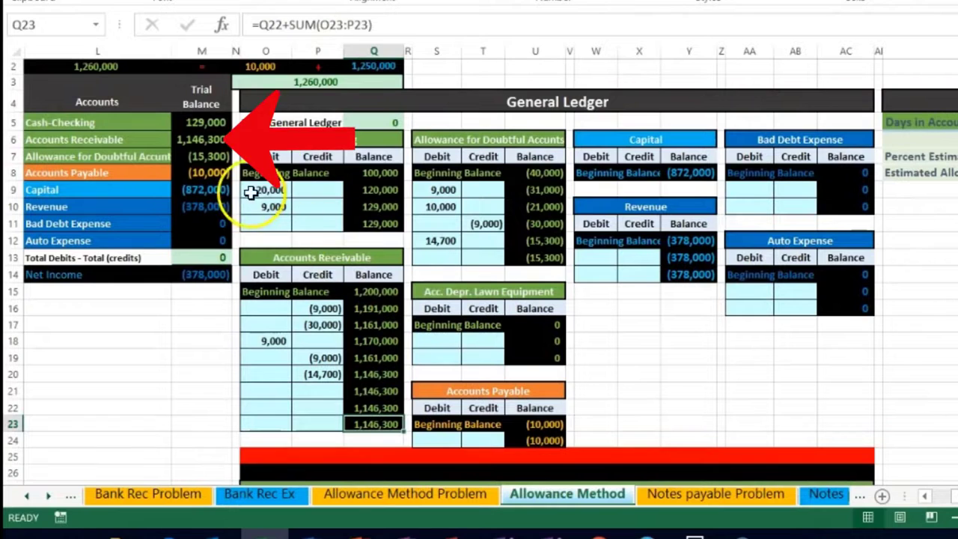
pyautogui.click(204, 140)
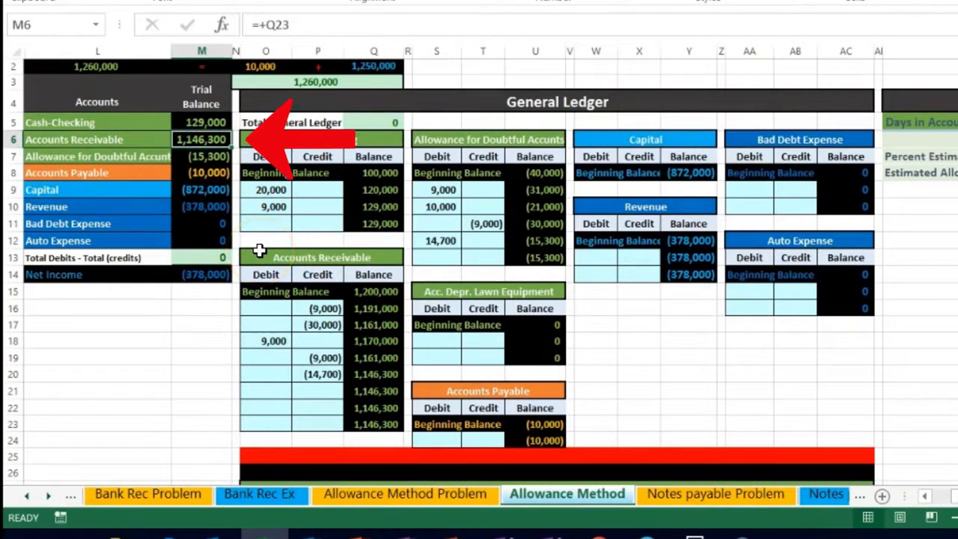
# Step: Return to the transaction descriptions in column A beside the general journal to review the remaining entries
pyautogui.press('Left')
pyautogui.press('Left')
pyautogui.press('Left')
pyautogui.press('Left')
pyautogui.press('Left')
pyautogui.press('Left')
pyautogui.press('Left')
pyautogui.press('Left')
pyautogui.press('Left')
pyautogui.press('Left')
pyautogui.press('Left')
pyautogui.press('Left')
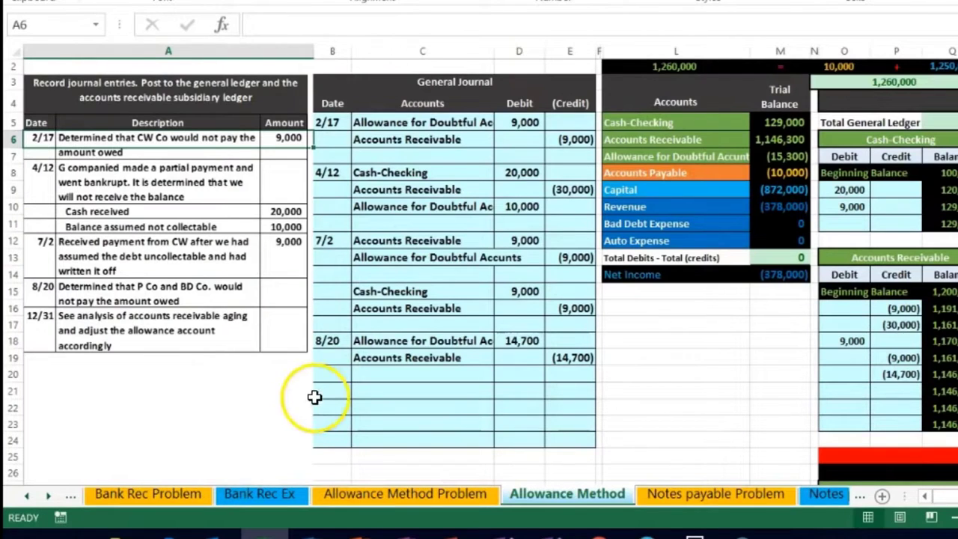
# Step: Enter the date 12/31 in cell B21 of the general journal, below the 8/20 entry
pyautogui.click(328, 387)
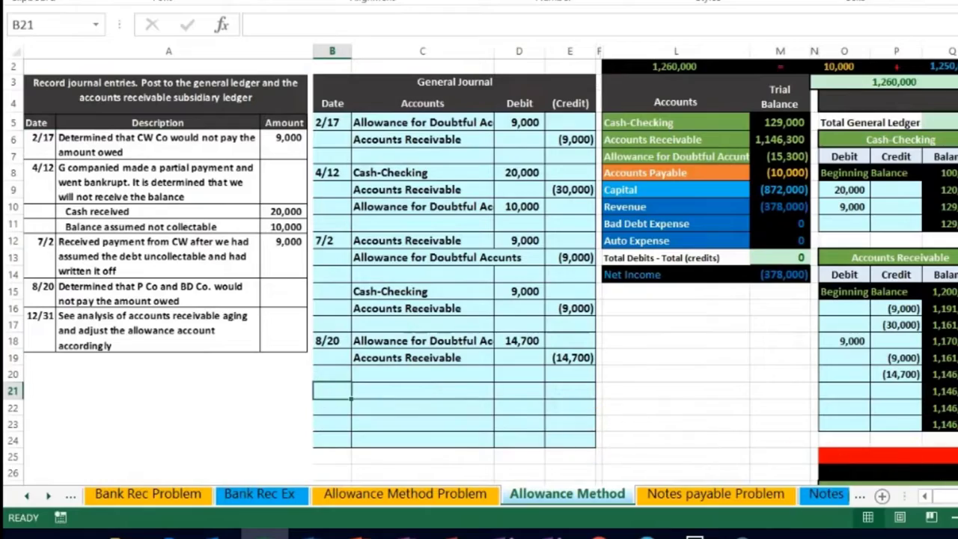
pyautogui.scroll(2, 479, 269)
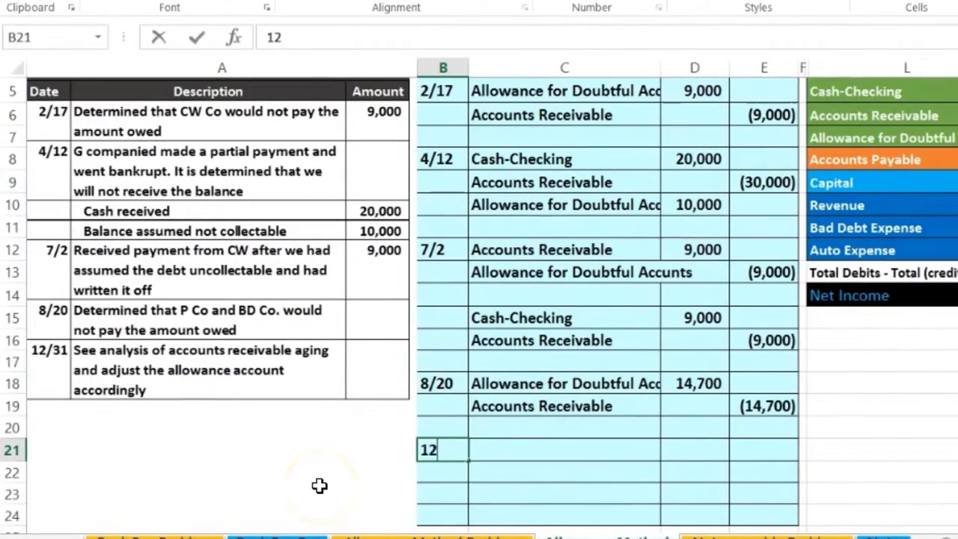
pyautogui.write('12/31')
pyautogui.press('Return')
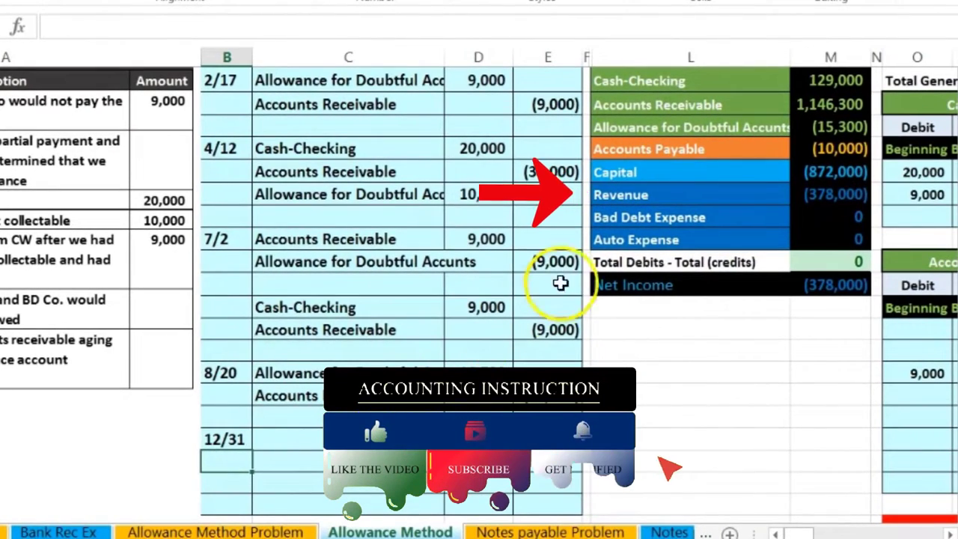
# Step: Review the trial balance amounts for Revenue, Accounts Receivable, Allowance for Doubtful Accounts and Bad Debt Expense
pyautogui.click(634, 197)
pyautogui.press('Right')
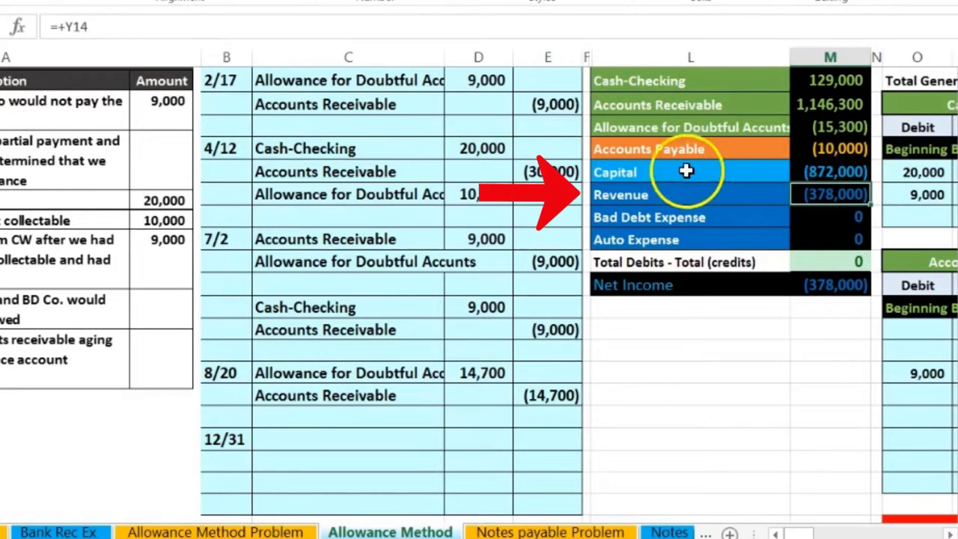
pyautogui.click(737, 106)
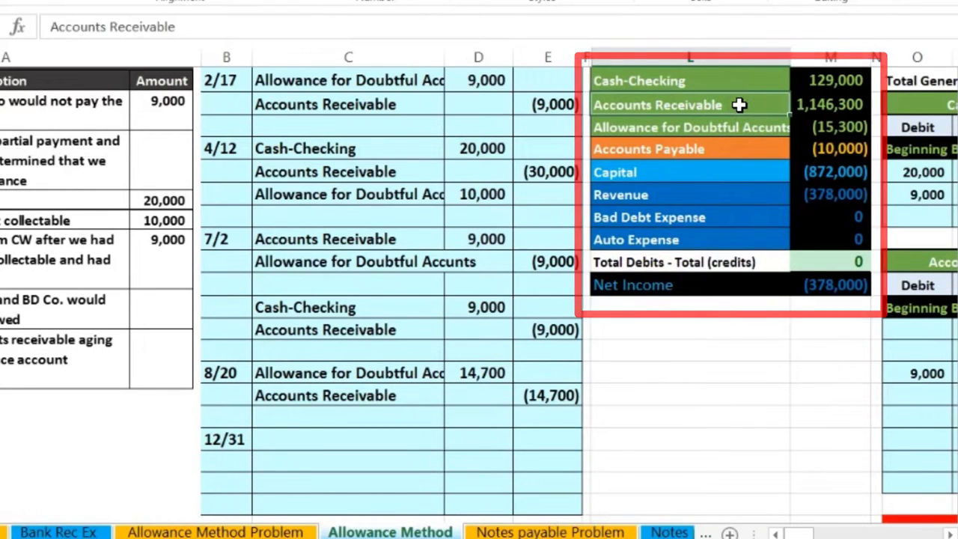
pyautogui.click(831, 104)
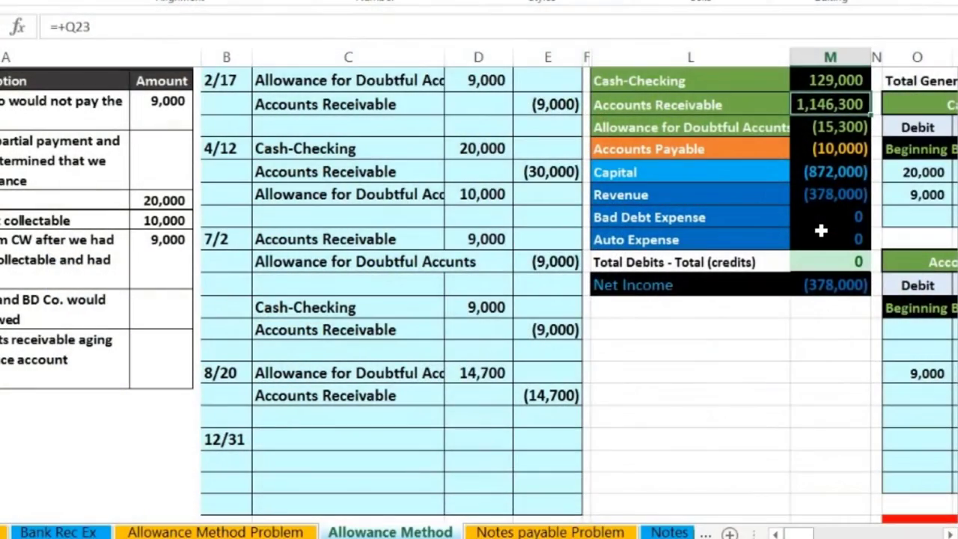
pyautogui.click(798, 127)
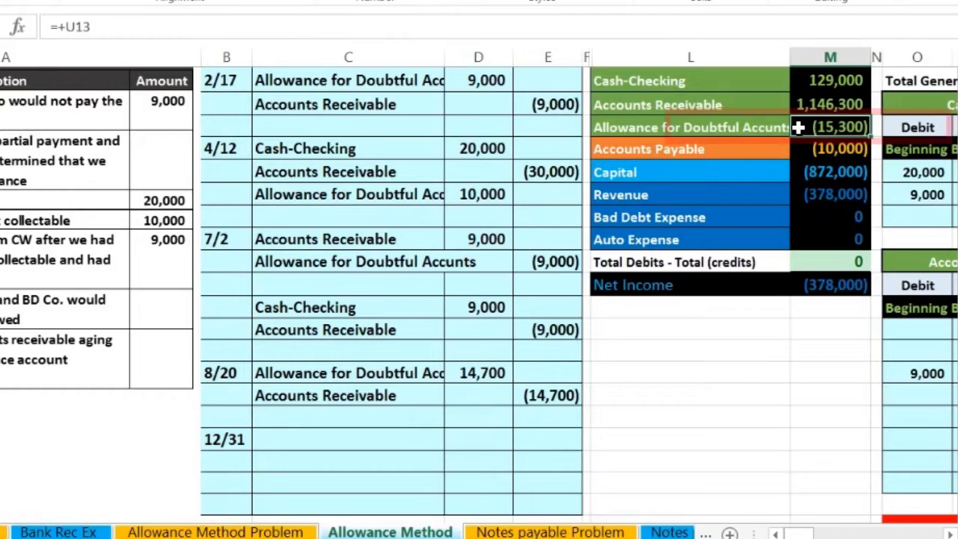
pyautogui.click(801, 219)
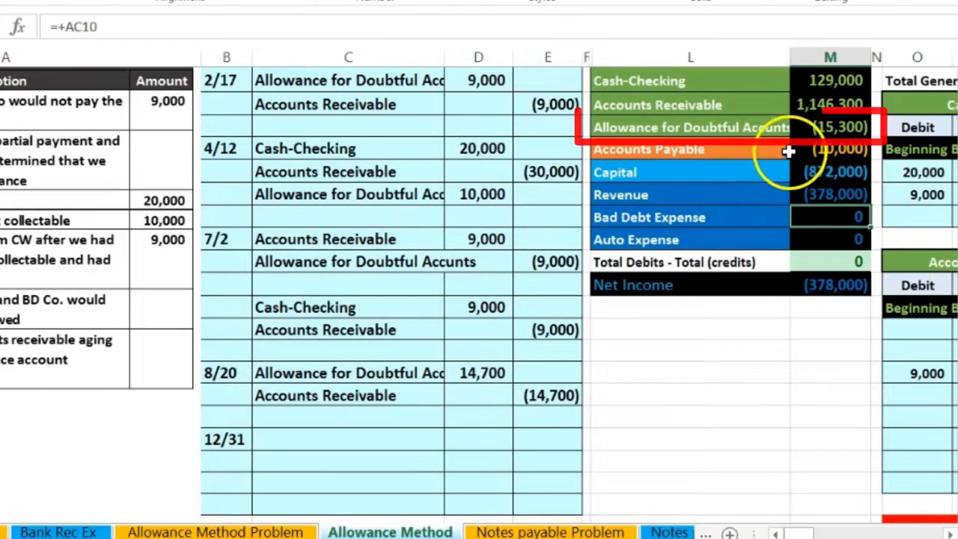
pyautogui.click(801, 127)
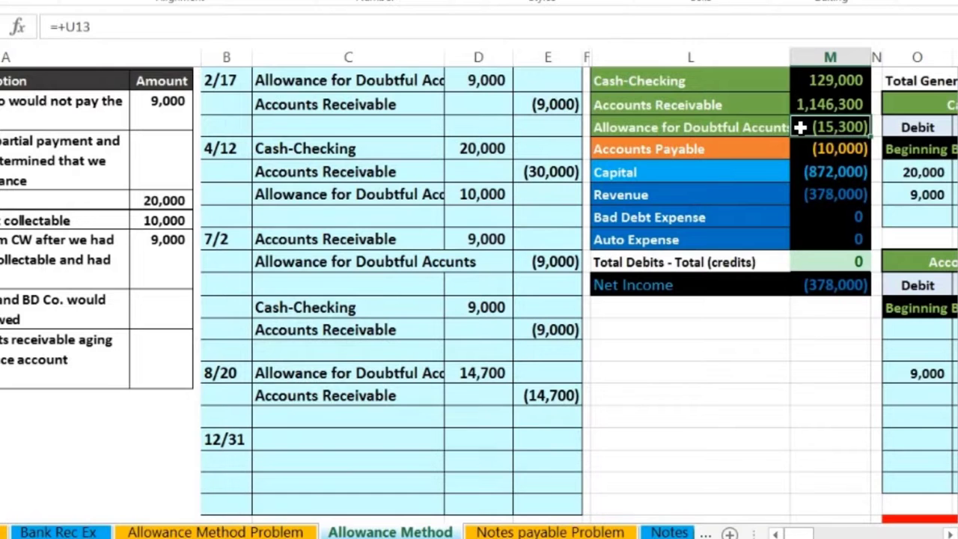
# Step: Compare the beginning balance in the allowance ledger account, U8, with the allowance amount in the trial balance, M7
pyautogui.scroll(2, 783, 186)
pyautogui.press('Right')
pyautogui.press('Right')
pyautogui.press('Right')
pyautogui.press('Right')
pyautogui.press('Right')
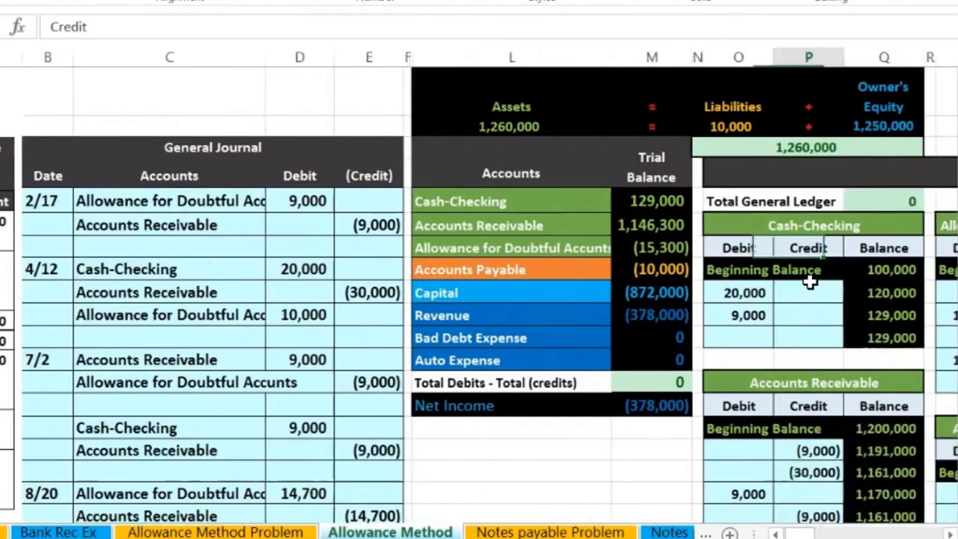
pyautogui.click(894, 270)
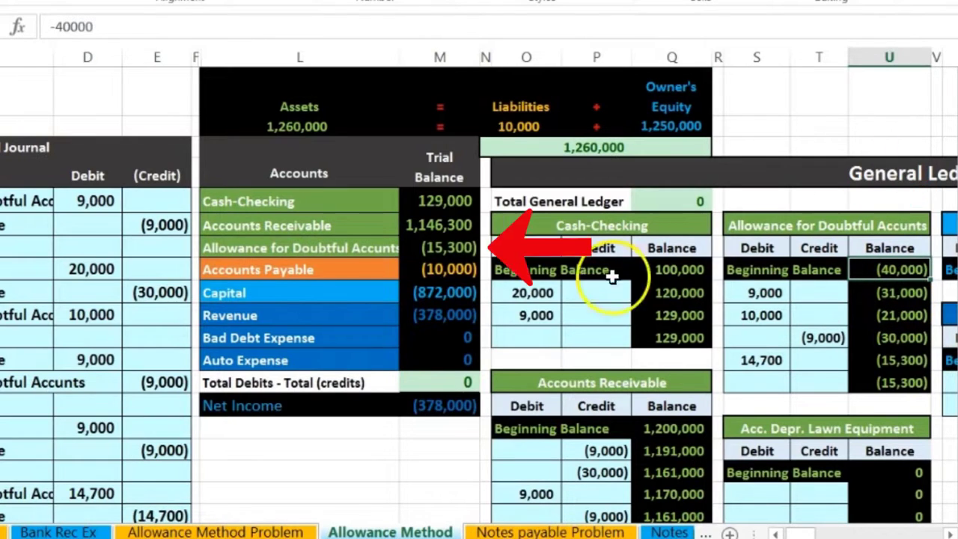
pyautogui.click(447, 247)
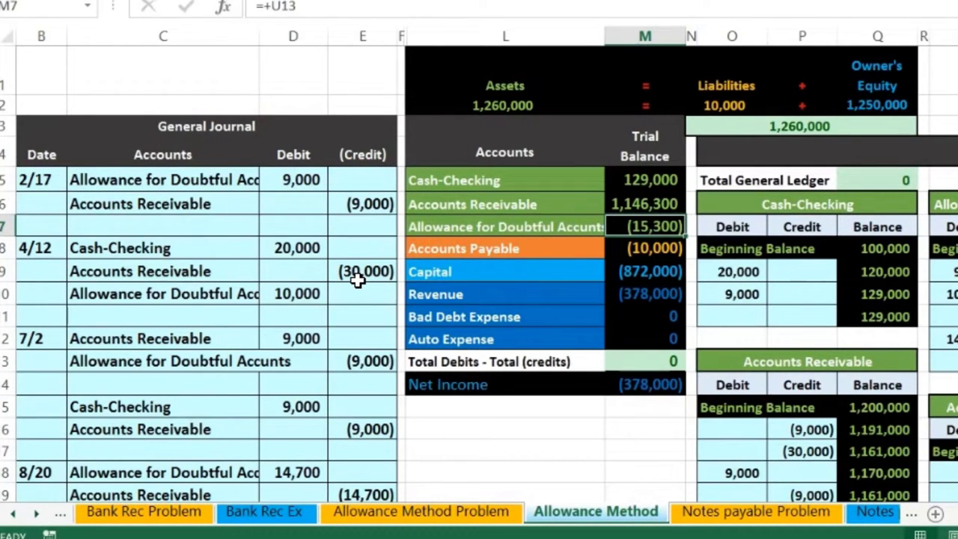
# Step: Compare Accounts Receivable in M6 with the allowance balance in M7, and view the allowance's general ledger account
pyautogui.click(612, 198)
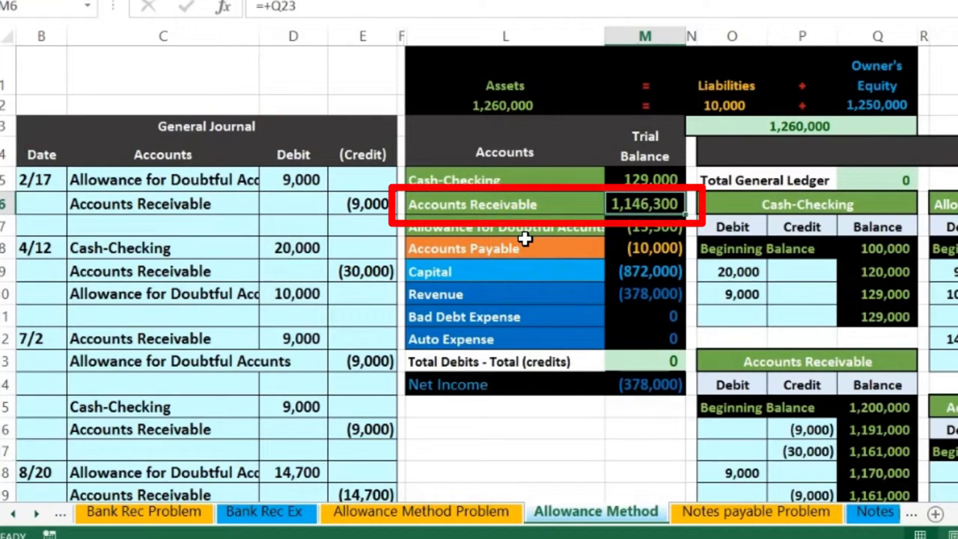
pyautogui.click(610, 221)
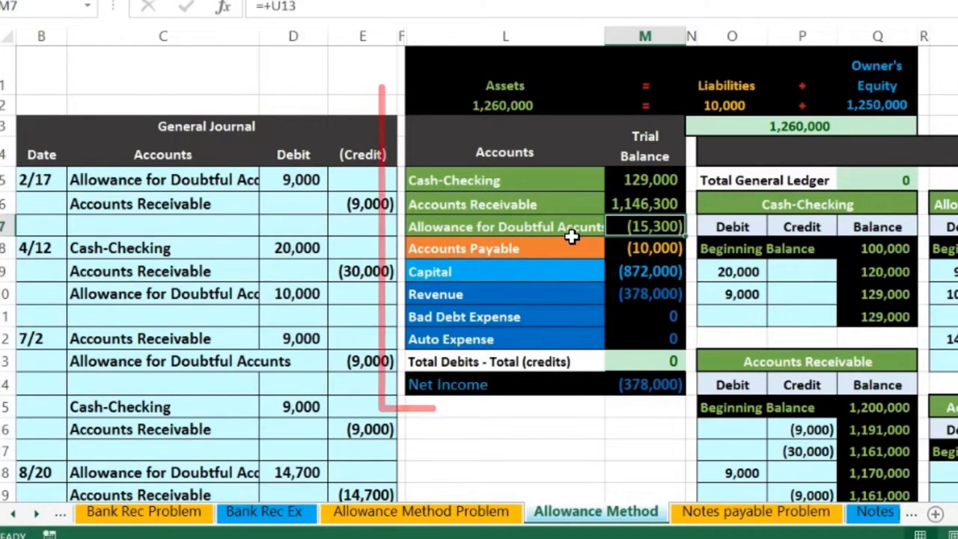
pyautogui.press('Right')
pyautogui.press('Right')
pyautogui.press('Right')
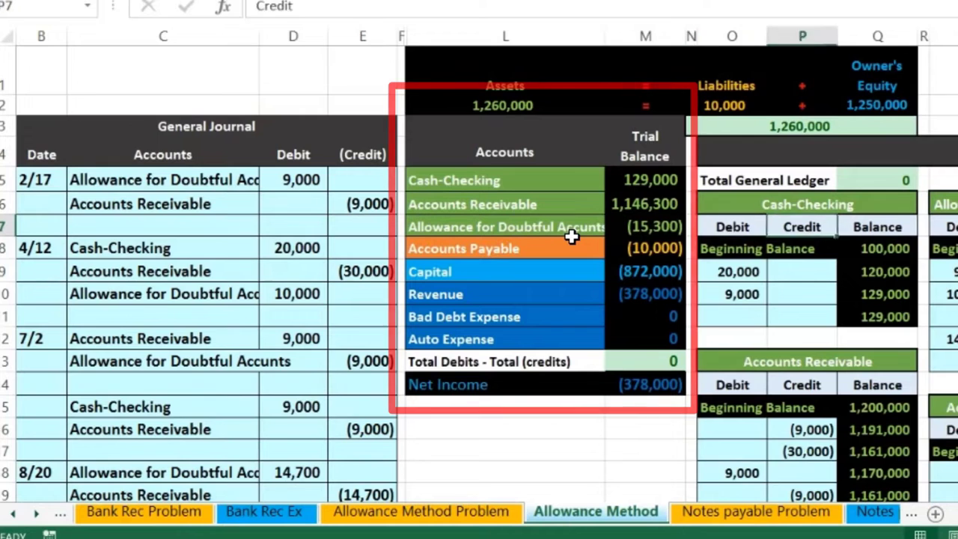
pyautogui.press('Right')
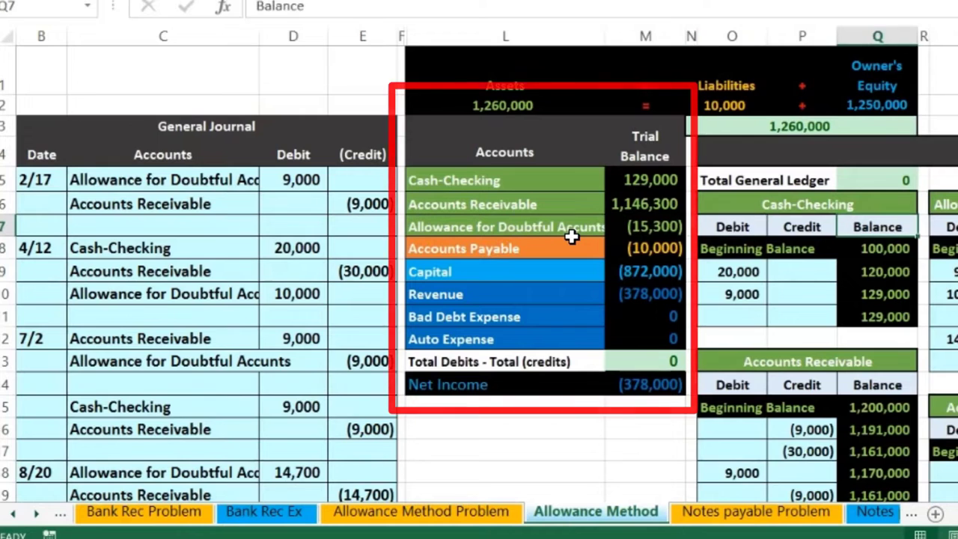
pyautogui.click(618, 226)
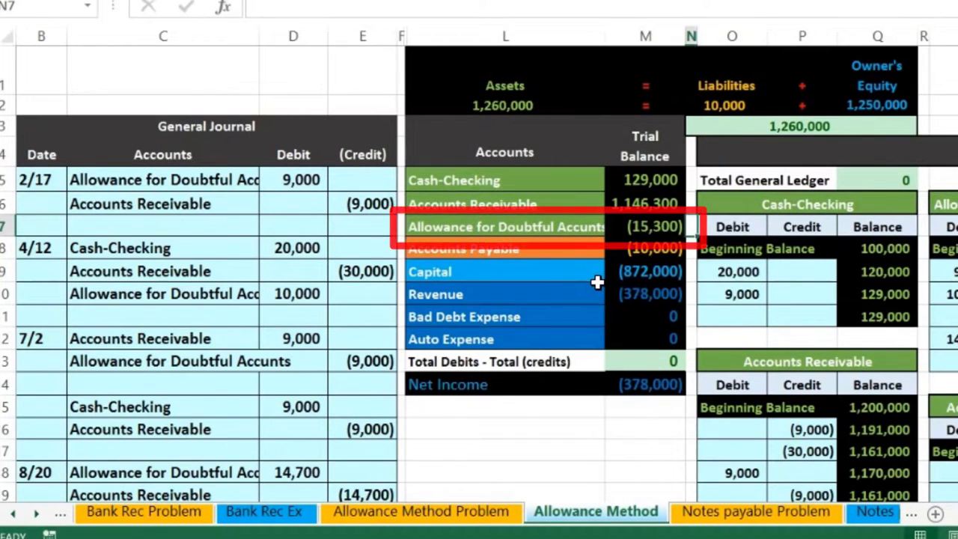
pyautogui.press('Right')
pyautogui.press('Right')
pyautogui.press('Right')
pyautogui.press('Right')
pyautogui.press('Right')
pyautogui.press('Right')
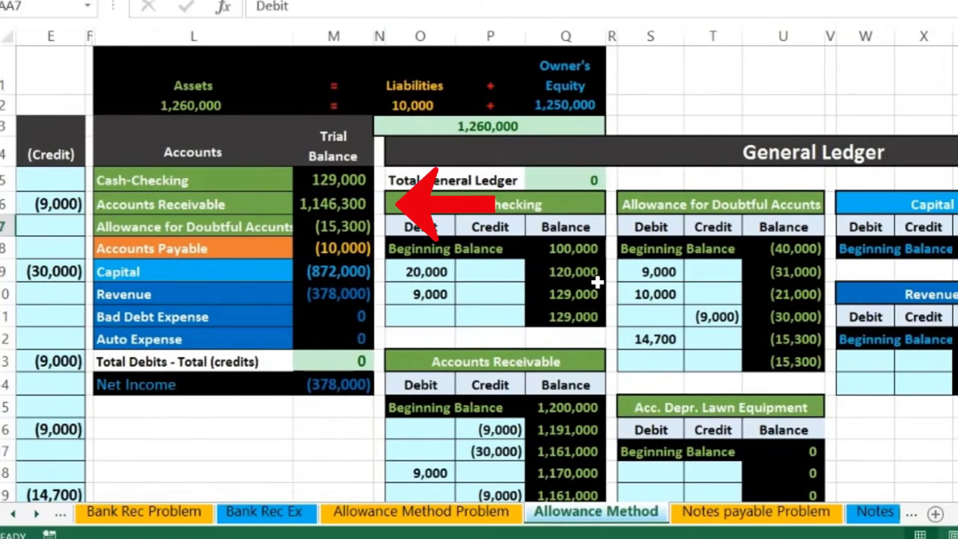
# Step: Check Accounts Receivable in M6 of the trial balance and go to the Account Receivable Aging schedule in columns AE to AJ
pyautogui.click(365, 202)
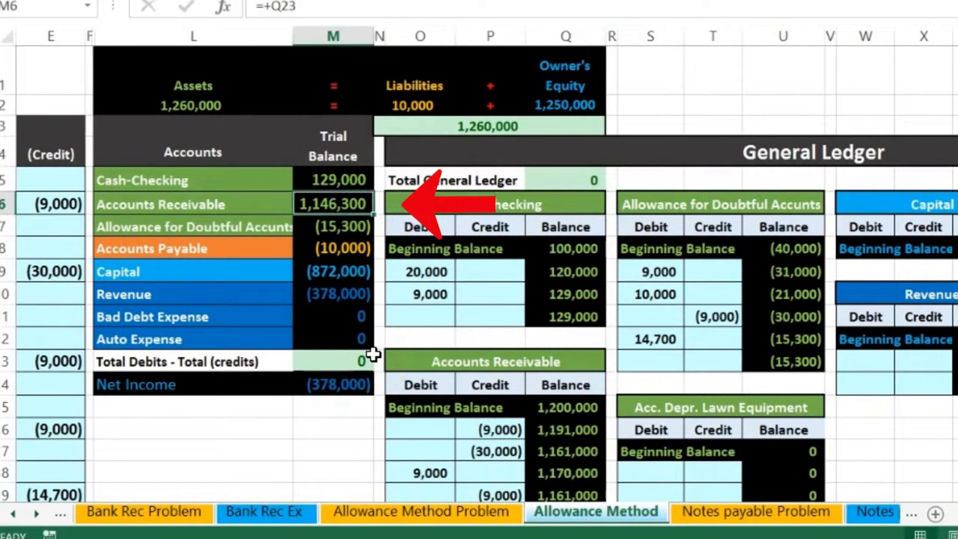
pyautogui.press('Right')
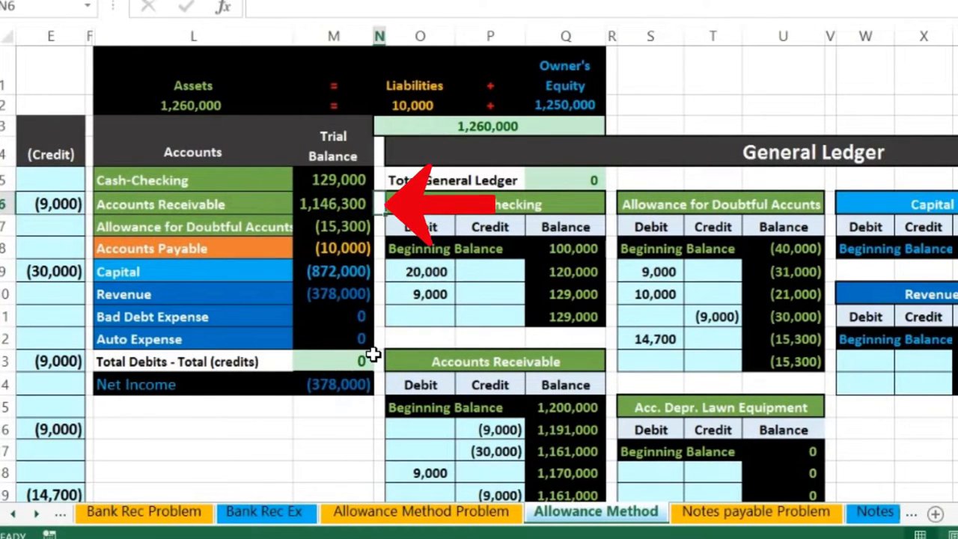
pyautogui.press('Right')
pyautogui.press('Right')
pyautogui.press('Right')
pyautogui.press('Right')
pyautogui.press('Right')
pyautogui.press('Right')
pyautogui.press('Right')
pyautogui.press('Right')
pyautogui.press('Right')
pyautogui.press('Right')
pyautogui.press('Right')
pyautogui.press('Right')
pyautogui.press('Right')
pyautogui.press('Right')
pyautogui.press('Right')
pyautogui.press('Right')
pyautogui.press('Right')
pyautogui.press('Right')
pyautogui.press('Right')
pyautogui.press('Right')
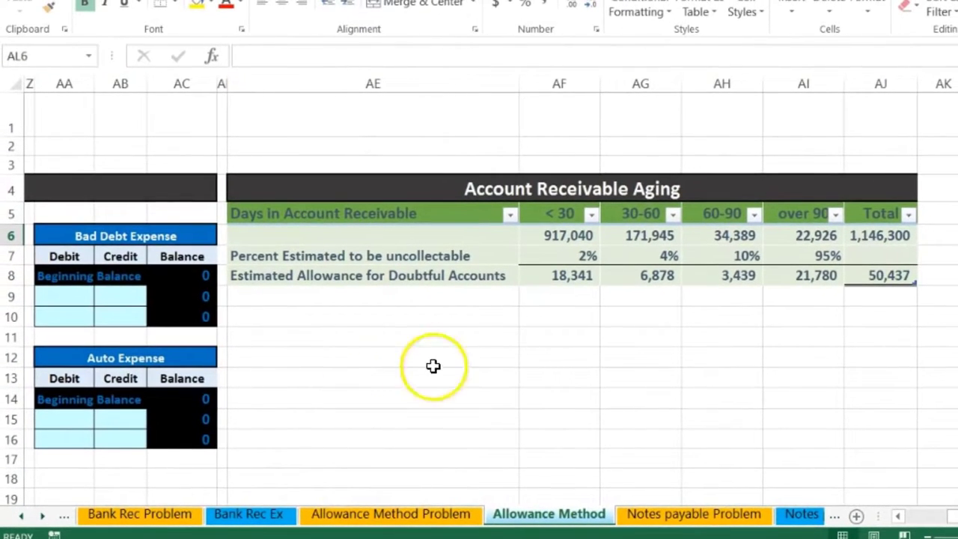
# Step: Check the receivable amounts by age in AF6:AI6 and compare their sum with the total in AJ6
pyautogui.click(552, 235)
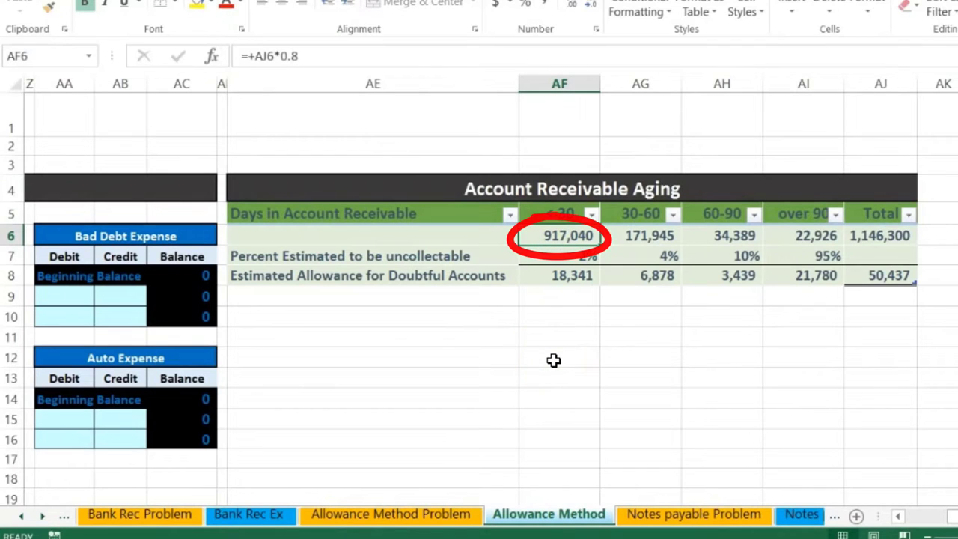
pyautogui.press('Right')
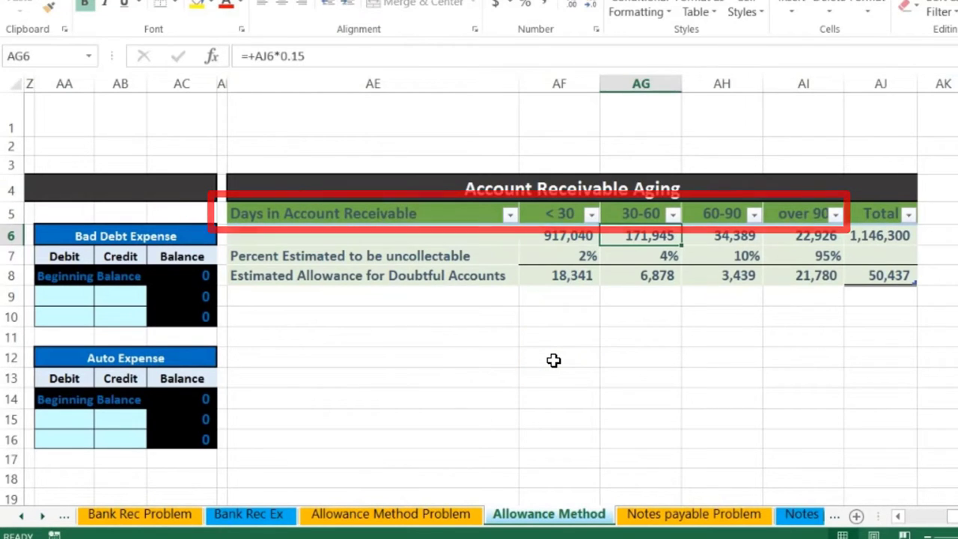
pyautogui.press('Right')
pyautogui.press('Right')
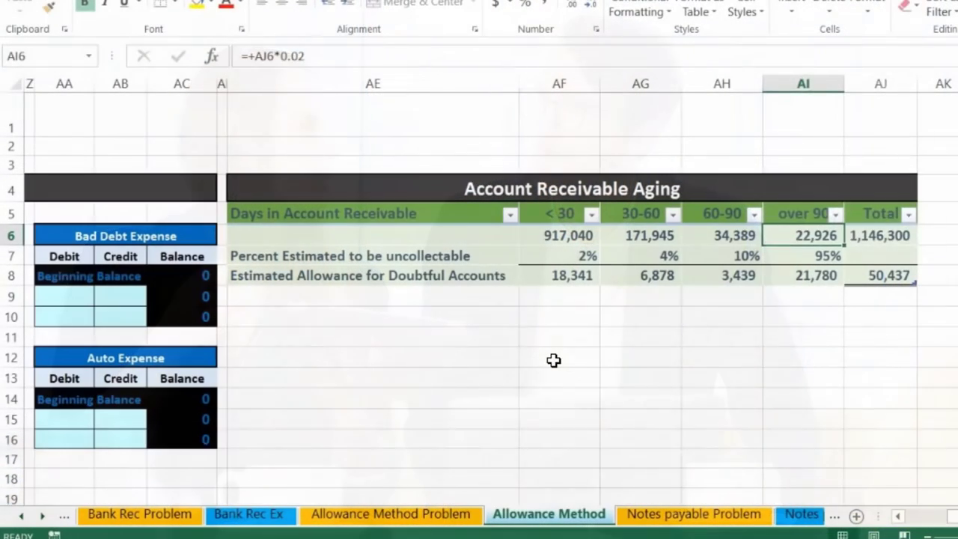
pyautogui.press('Right')
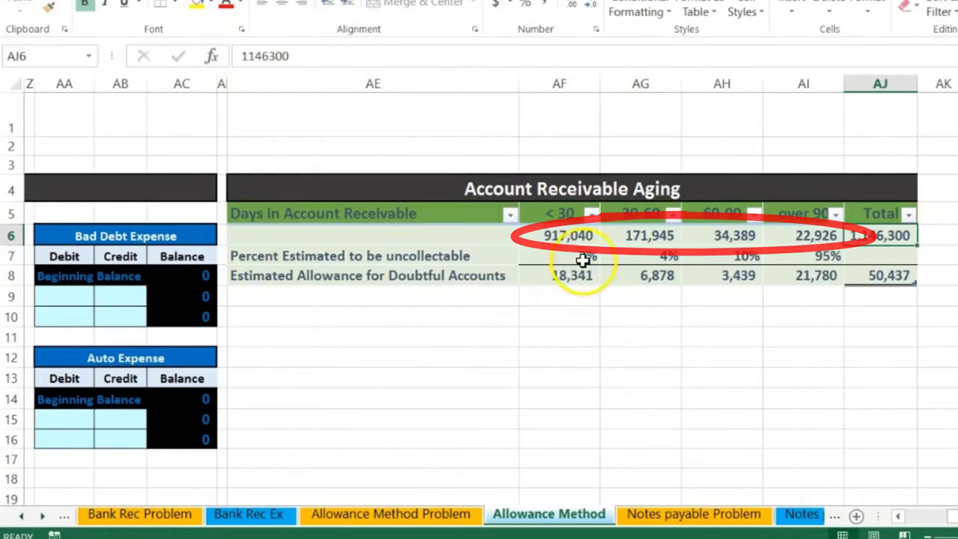
pyautogui.moveTo(573, 237); pyautogui.dragTo(881, 237)
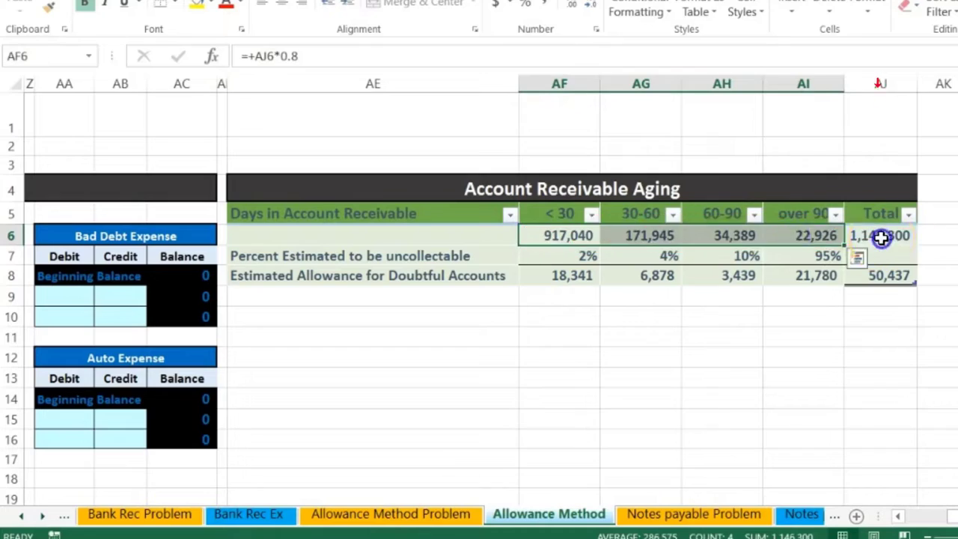
pyautogui.click(881, 236)
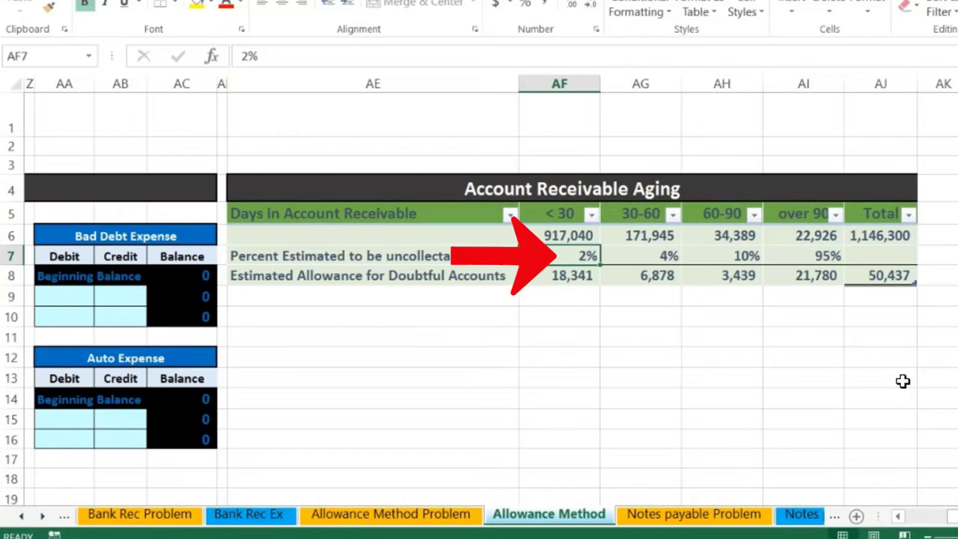
# Step: Review the percent estimated to be uncollectable for each age group in AF7:AI7
pyautogui.press('Right')
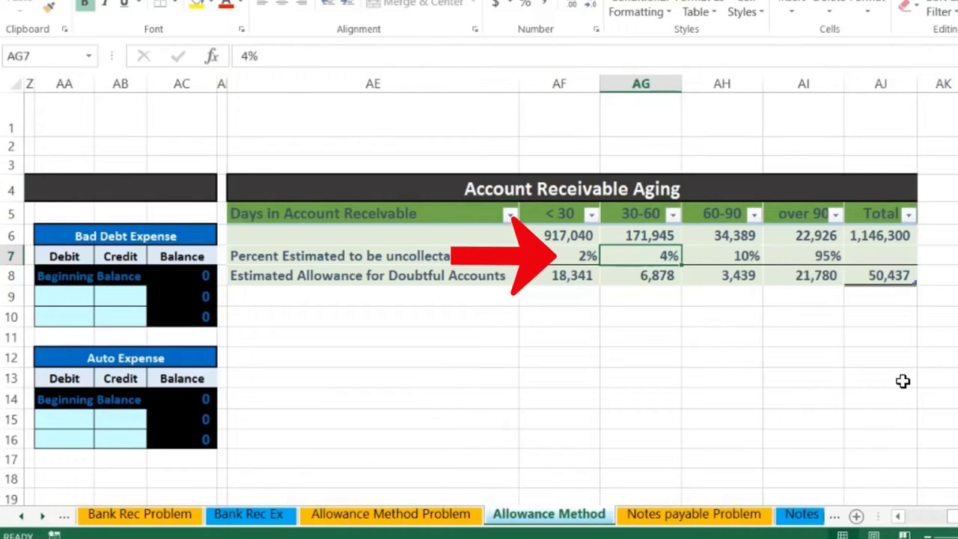
pyautogui.press('Right')
pyautogui.press('Right')
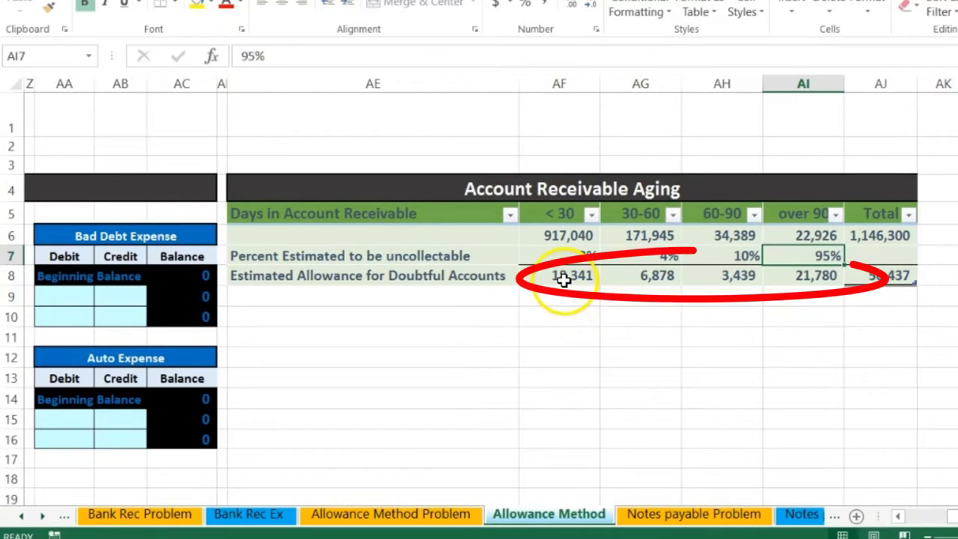
# Step: Inspect the estimated allowance amounts in AF8:AI8 and their total formula in AJ8, and compare it with total receivables in AJ6
pyautogui.moveTo(564, 278); pyautogui.dragTo(790, 274)
pyautogui.click(884, 277)
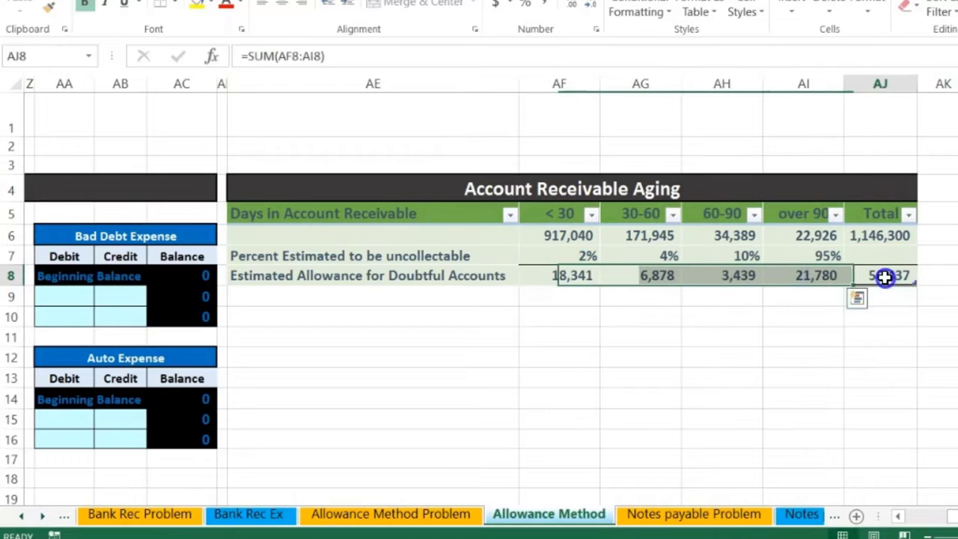
pyautogui.doubleClick(885, 277)
pyautogui.press('Return')
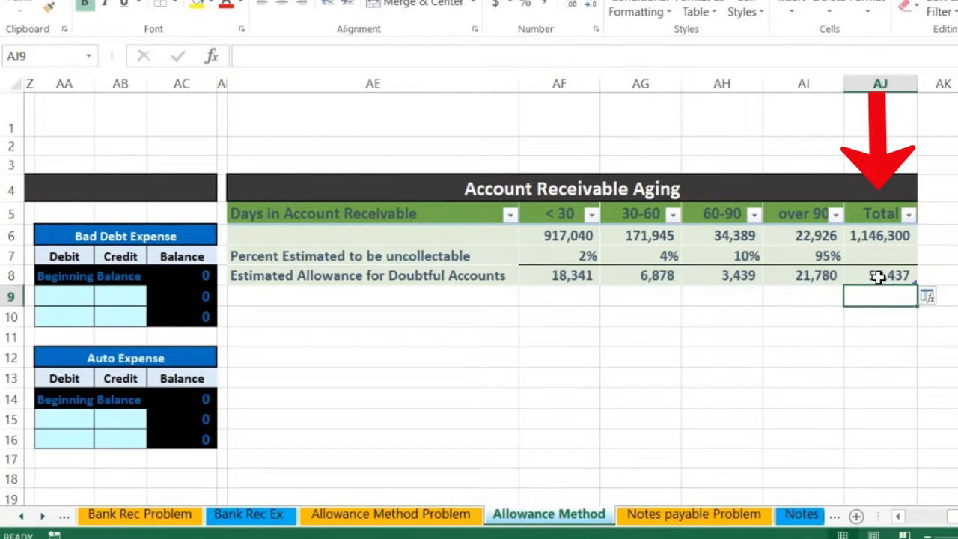
pyautogui.click(903, 241)
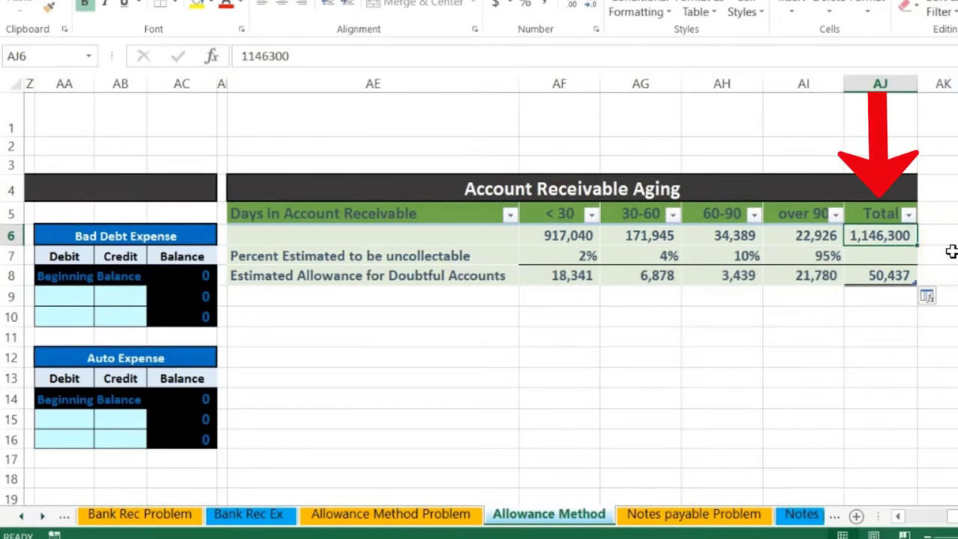
pyautogui.click(894, 279)
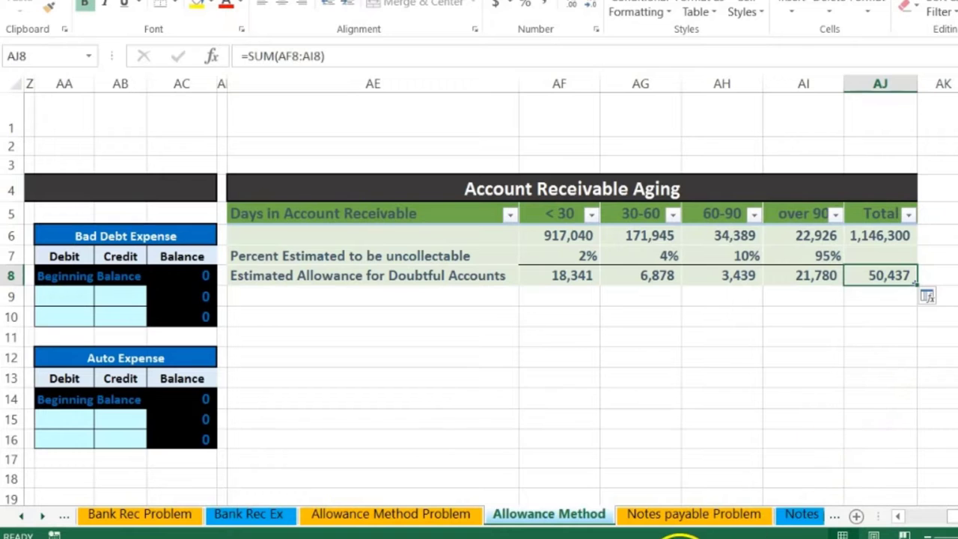
# Step: Switch to Calculator and clear its display
pyautogui.click(677, 538)
pyautogui.click(540, 479)
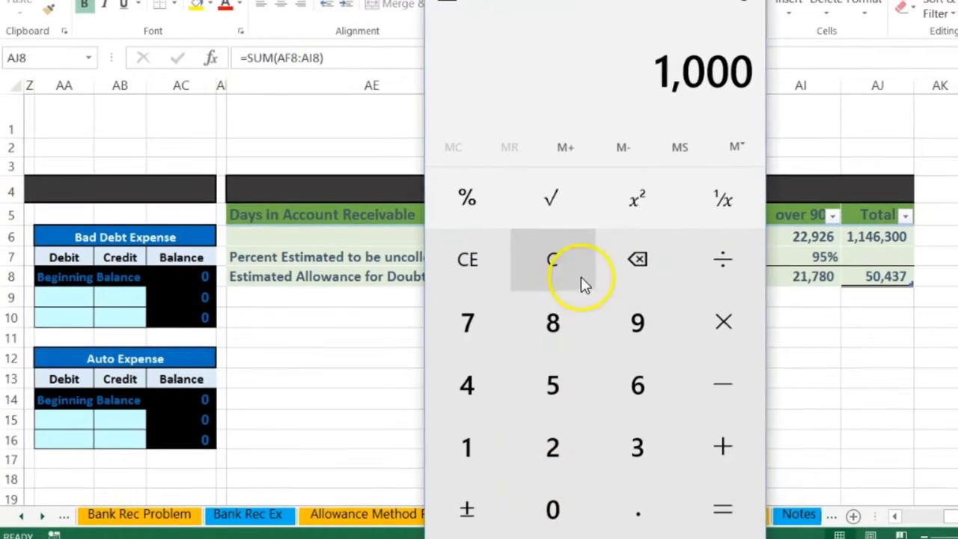
pyautogui.click(537, 258)
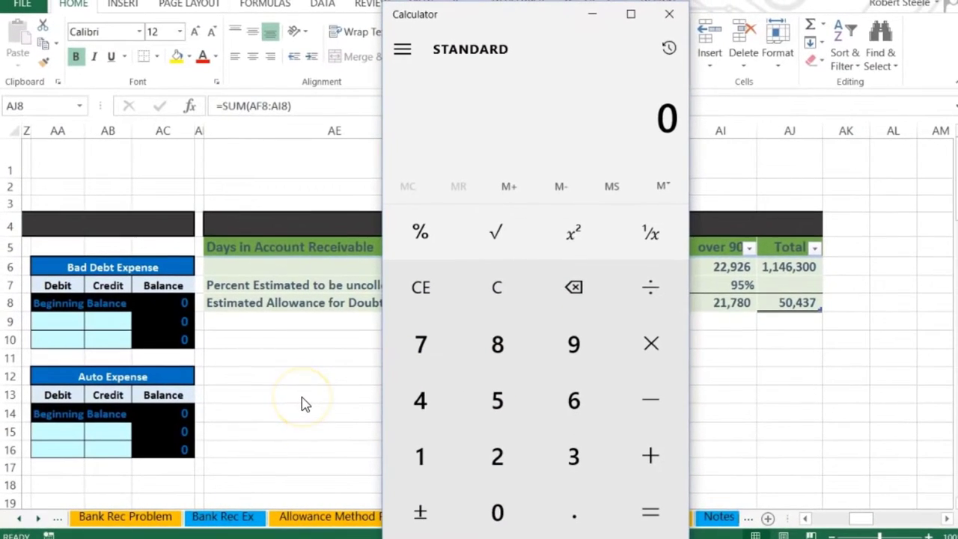
# Step: Enter 50437 in Calculator, and return to the worksheet's trial balance to check the allowance for doubtful accounts balance in M7
pyautogui.write('50,437')
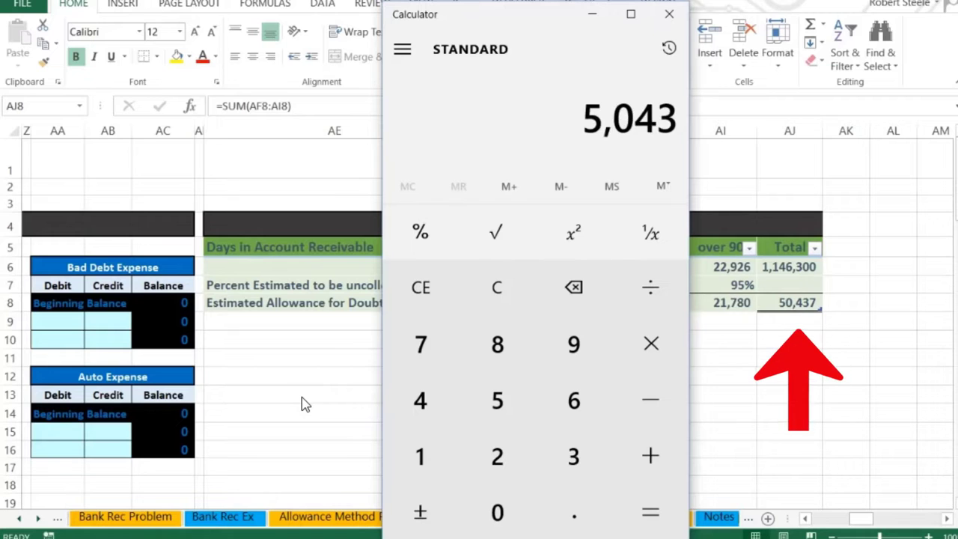
pyautogui.hotkey('alt', 'Tab')
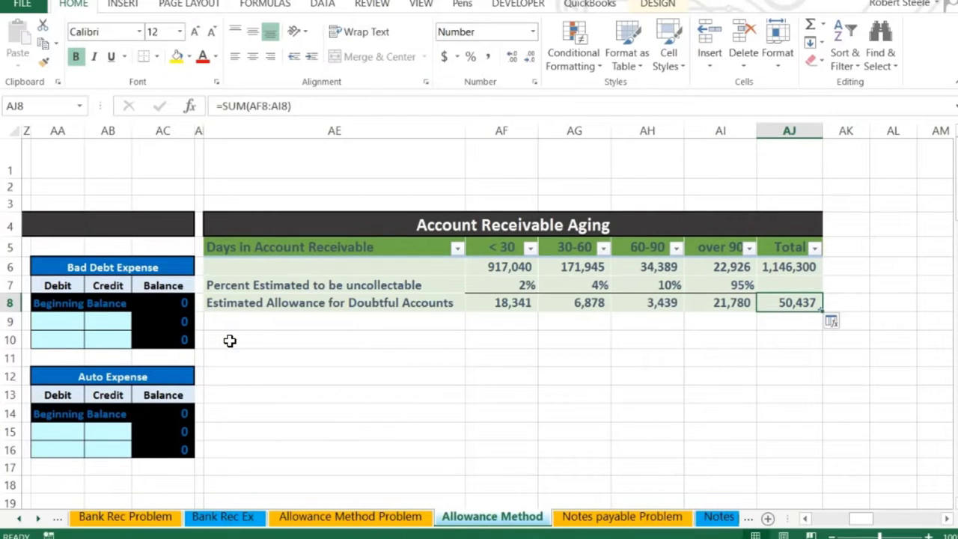
pyautogui.press('Left')
pyautogui.press('Left')
pyautogui.press('Left')
pyautogui.press('Left')
pyautogui.press('Left')
pyautogui.press('Left')
pyautogui.press('Left')
pyautogui.press('Left')
pyautogui.press('Left')
pyautogui.press('Left')
pyautogui.press('Left')
pyautogui.press('Left')
pyautogui.press('Left')
pyautogui.press('Left')
pyautogui.press('Left')
pyautogui.press('Left')
pyautogui.press('Left')
pyautogui.press('Left')
pyautogui.press('Left')
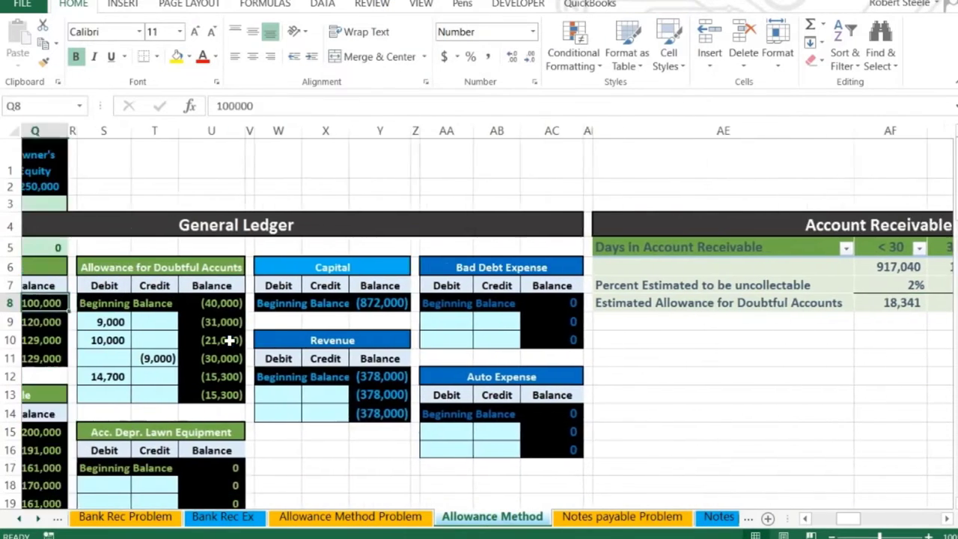
pyautogui.press('Left')
pyautogui.press('Left')
pyautogui.press('Left')
pyautogui.press('Left')
pyautogui.press('Left')
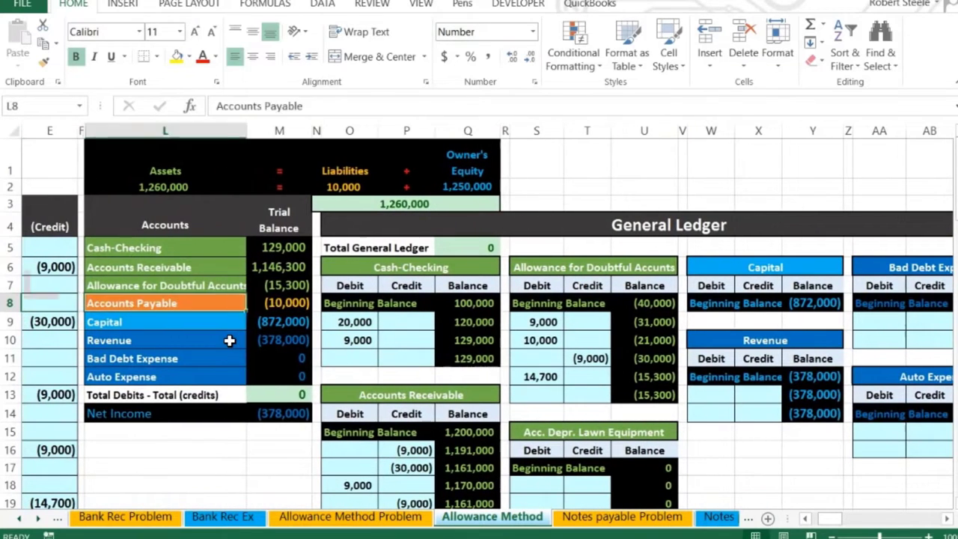
pyautogui.press('Up')
pyautogui.press('Right')
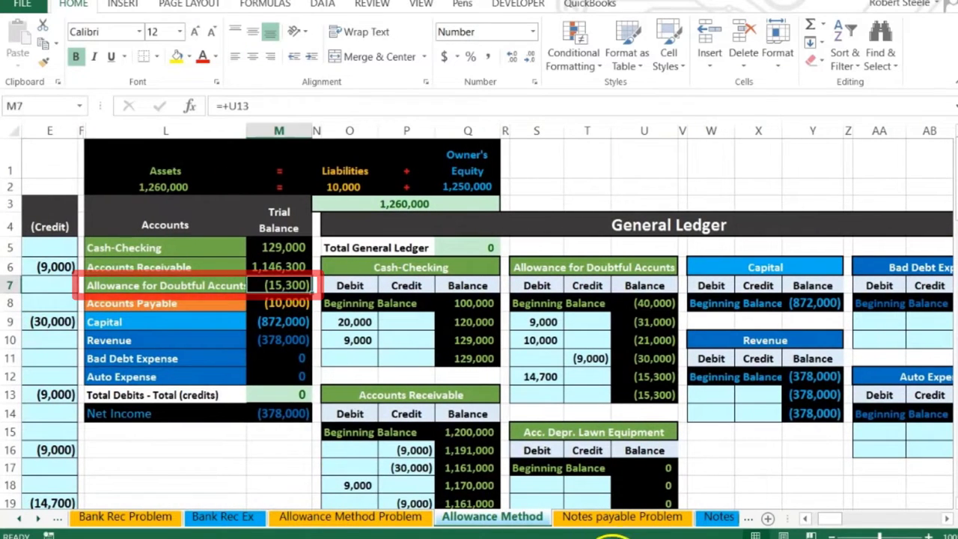
# Step: Switch to Calculator and subtract the current allowance balance of 15300 from 50437
pyautogui.moveTo(607, 537)
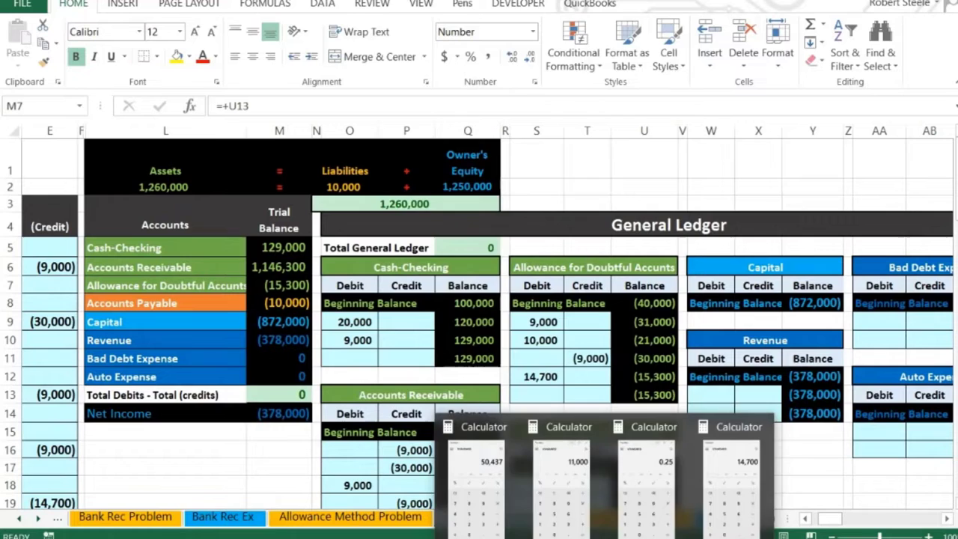
pyautogui.click(486, 487)
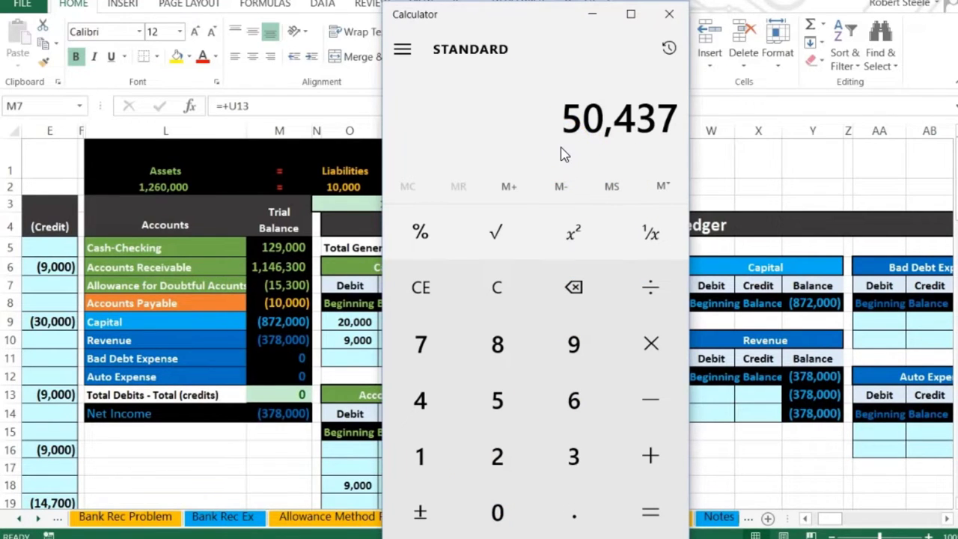
pyautogui.press('-')
pyautogui.write('15300')
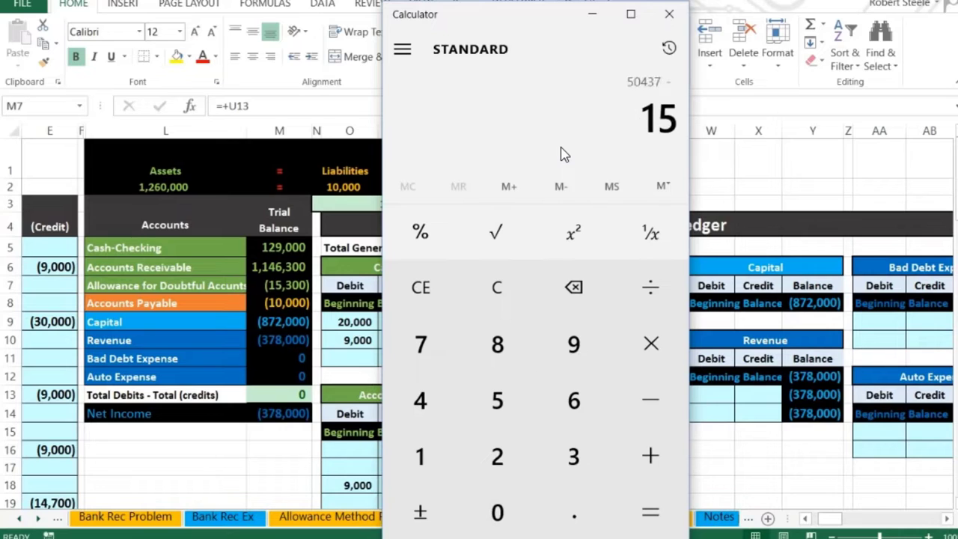
pyautogui.press('Return')
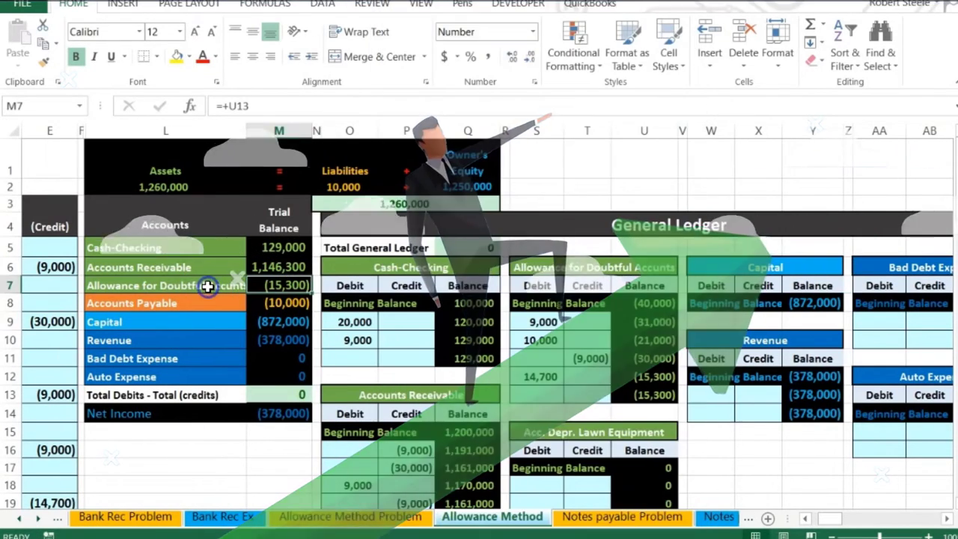
# Step: Copy the account name Allowance for Doubtful Accunts from L7 and paste it as values into C22 for the 12/31 entry
pyautogui.rightClick(209, 290)
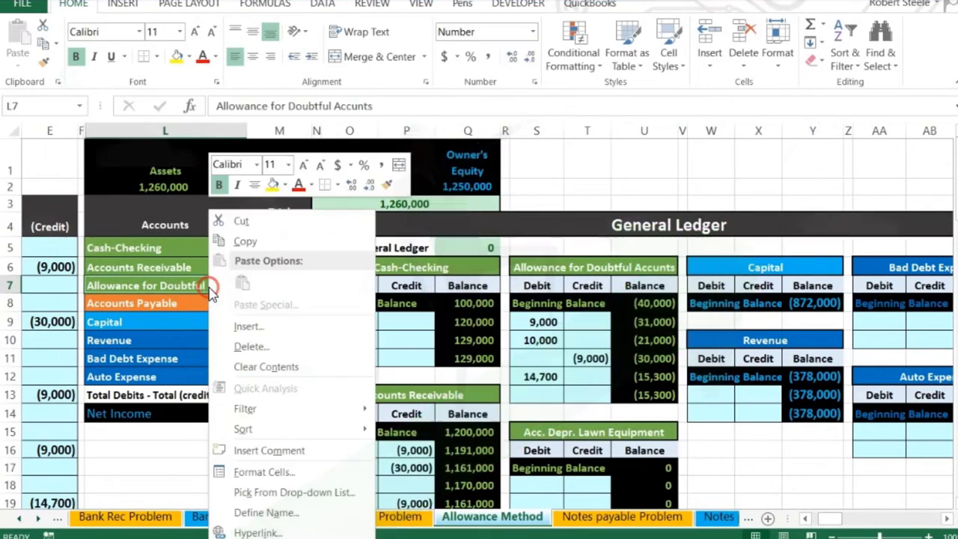
pyautogui.click(246, 243)
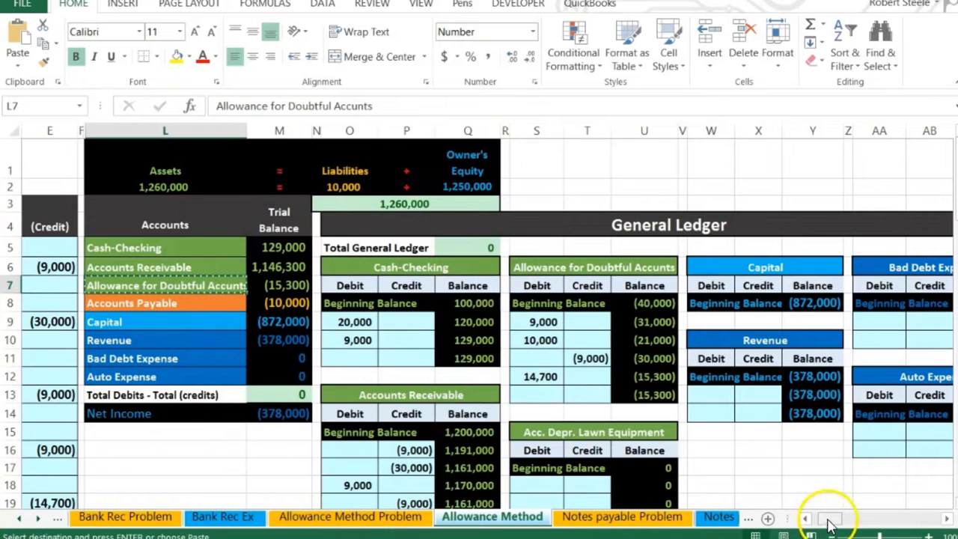
pyautogui.hscroll(-2, 830, 524)
pyautogui.scroll(-3, 552, 414)
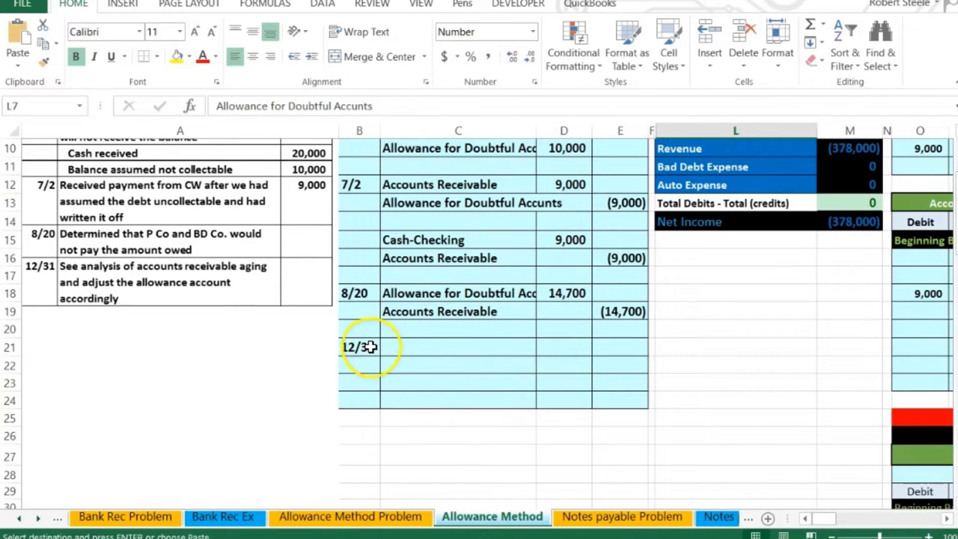
pyautogui.rightClick(393, 360)
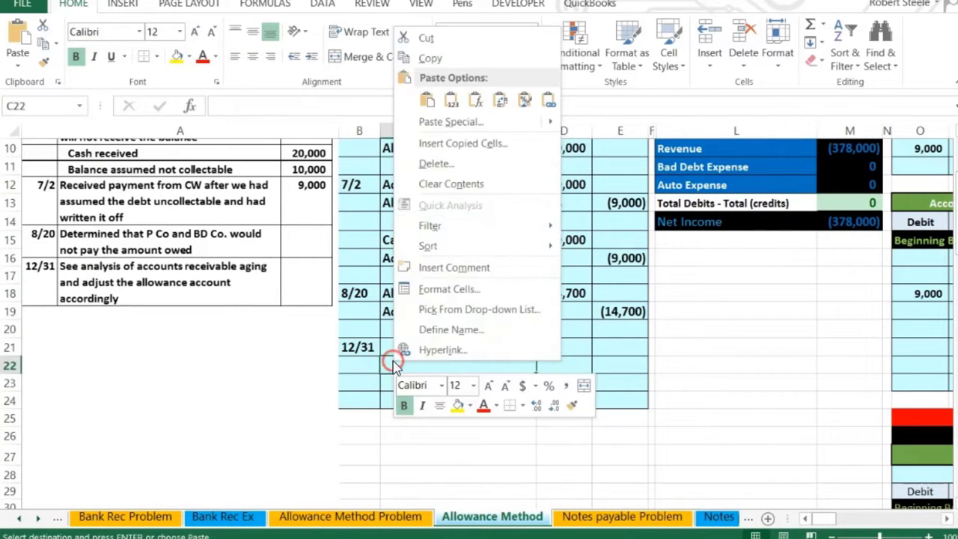
pyautogui.click(452, 101)
# Step: Recheck the difference in Calculator and enter -35137 in E22 as the credit to the allowance account
pyautogui.moveTo(604, 537)
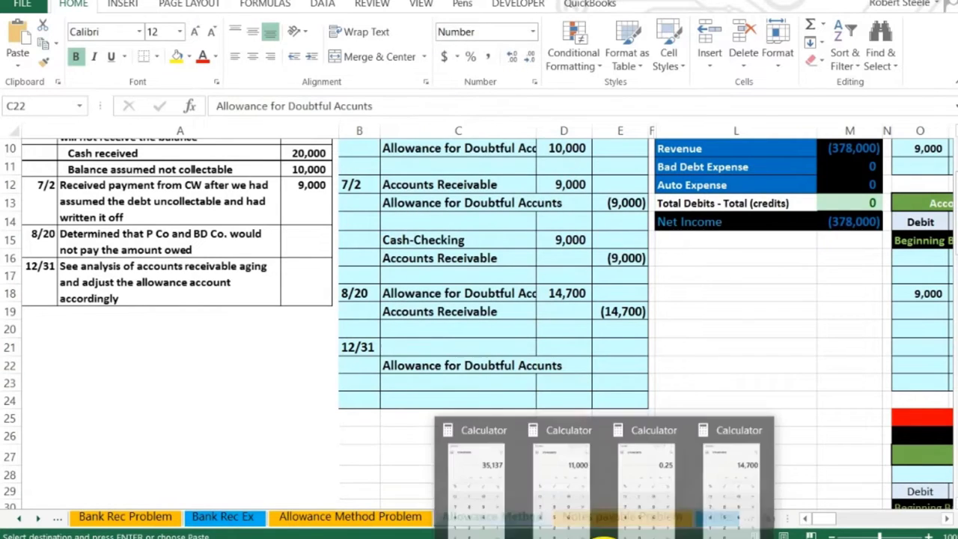
pyautogui.click(479, 500)
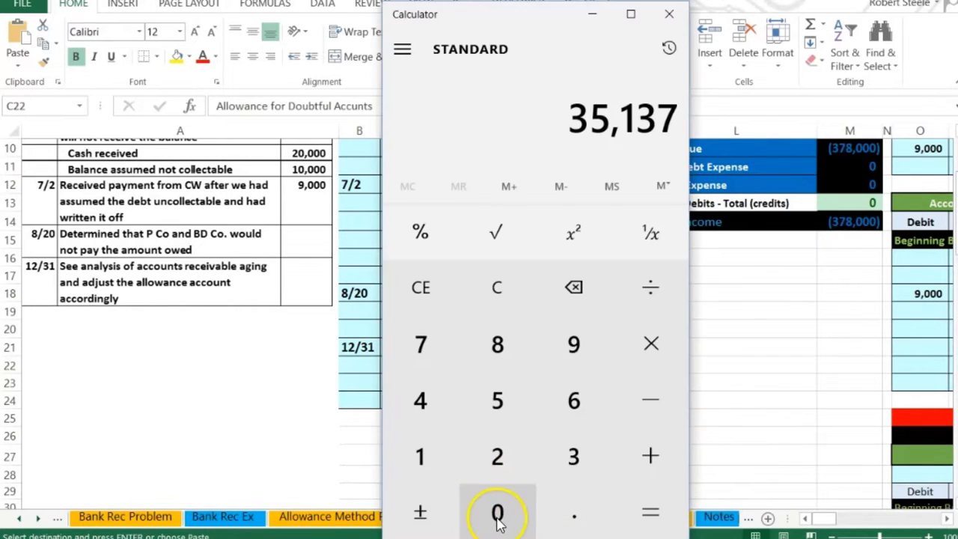
pyautogui.click(270, 394)
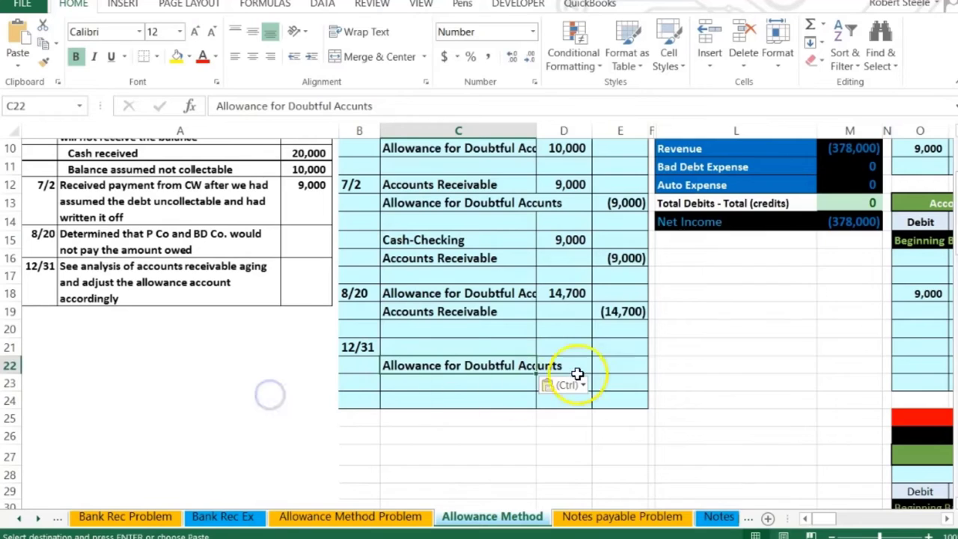
pyautogui.click(619, 366)
pyautogui.write('-35')
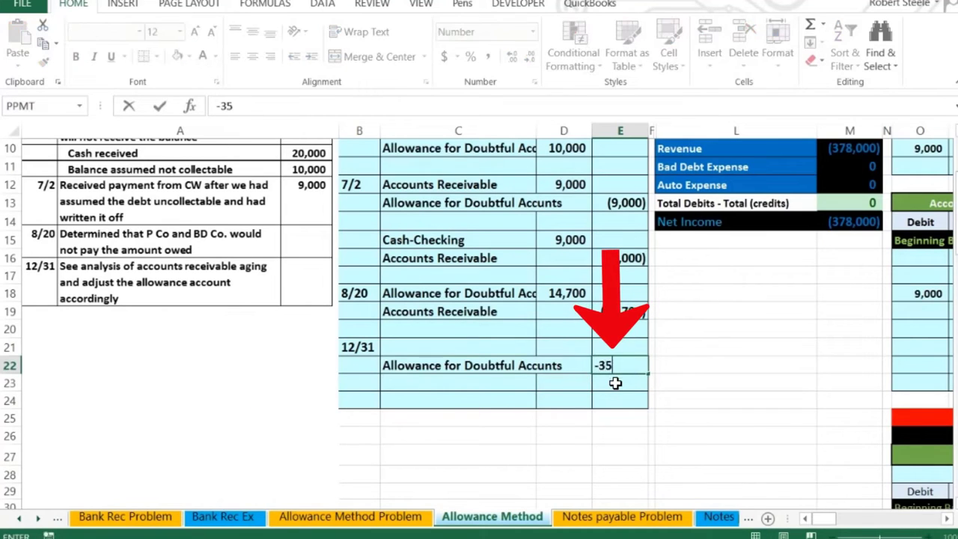
pyautogui.write('13')
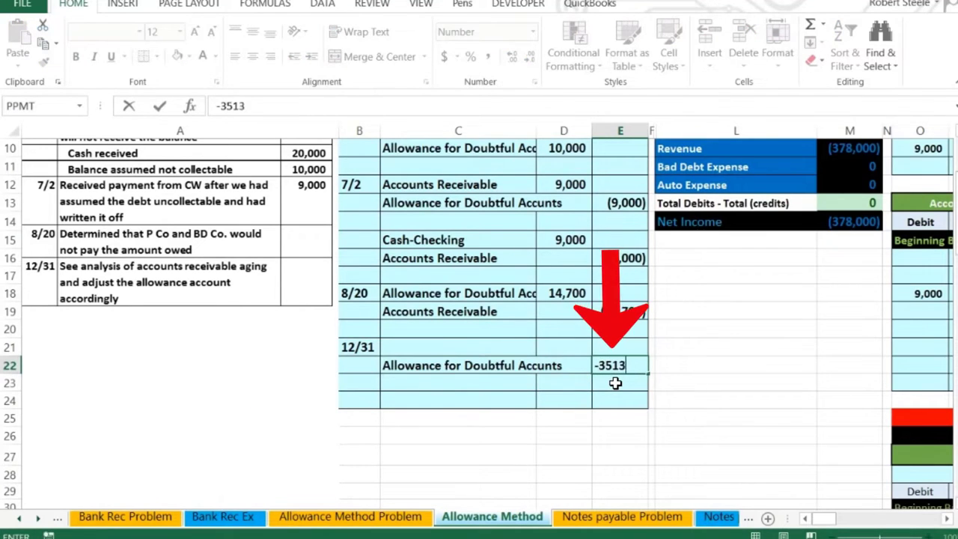
pyautogui.write('7')
pyautogui.press('Return')
# Step: Enter 35137 in D21 as the debit of the 12/31 entry and select the empty account cell C21
pyautogui.click(562, 347)
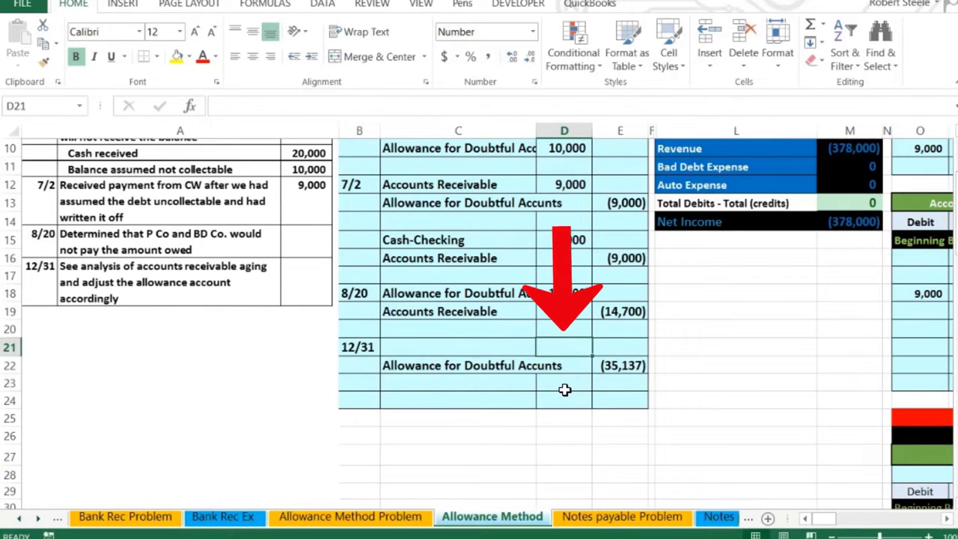
pyautogui.write('35137')
pyautogui.press('Return')
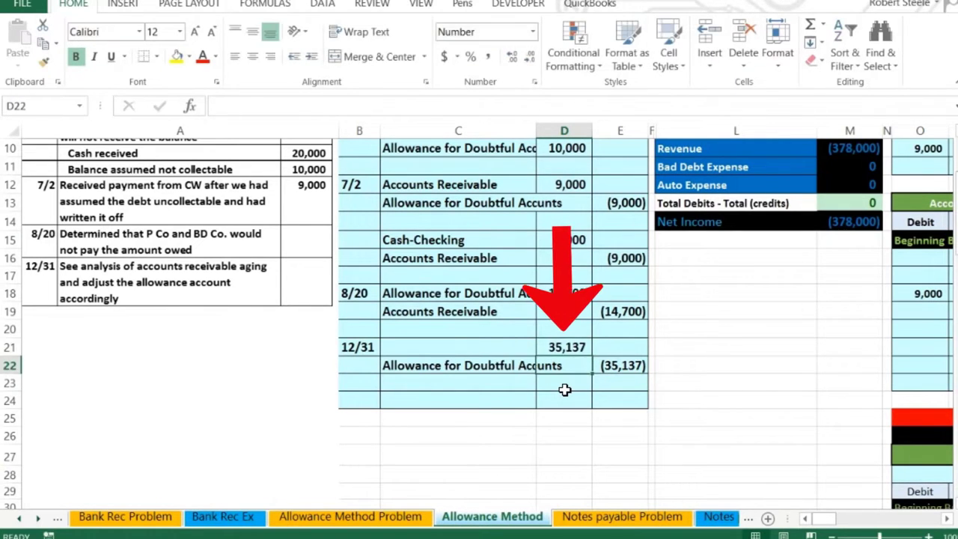
pyautogui.press('Up')
pyautogui.press('Left')
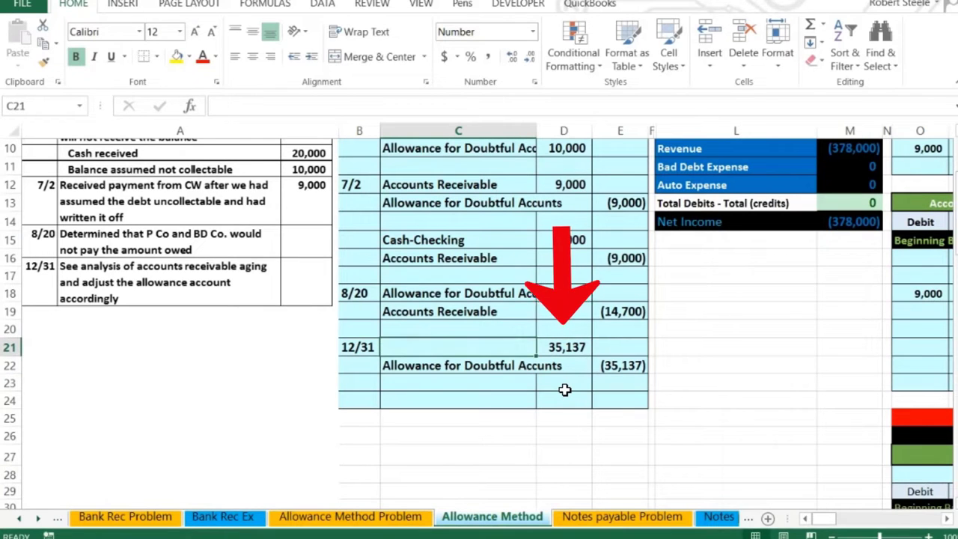
# Step: Review the Accounts Receivable, Bad Debt Expense and Revenue lines in the trial balance to decide which account takes the debit
pyautogui.scroll(3, 715, 387)
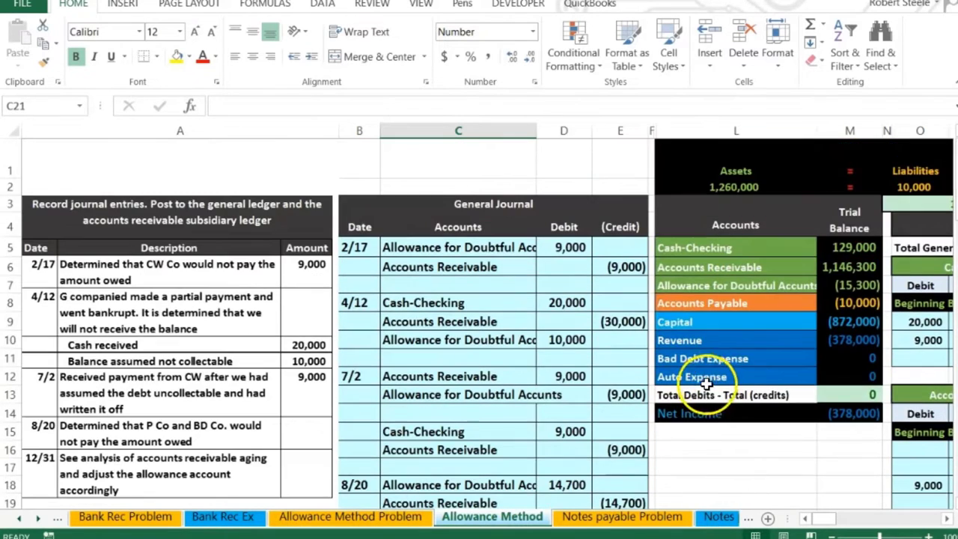
pyautogui.click(769, 268)
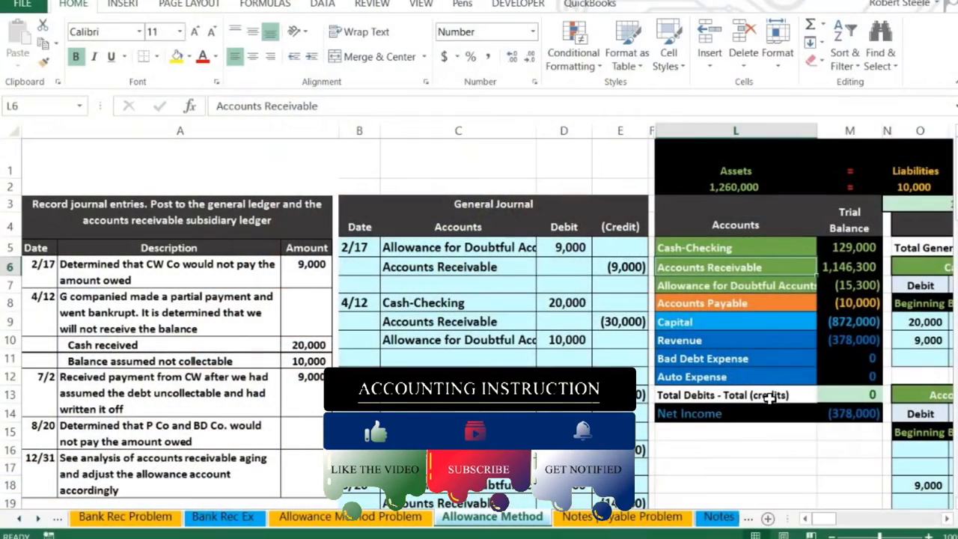
pyautogui.moveTo(645, 256); pyautogui.dragTo(884, 285)
pyautogui.click(850, 267)
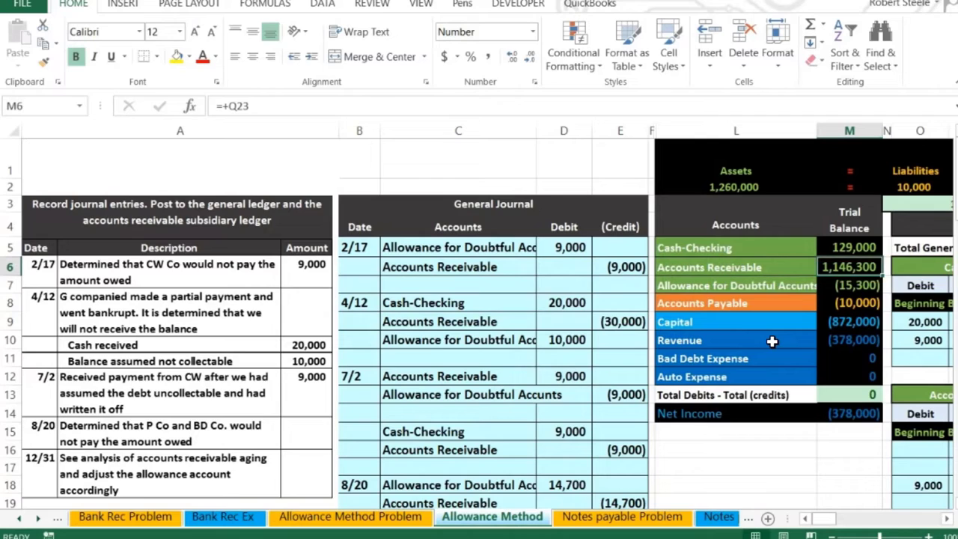
pyautogui.click(768, 359)
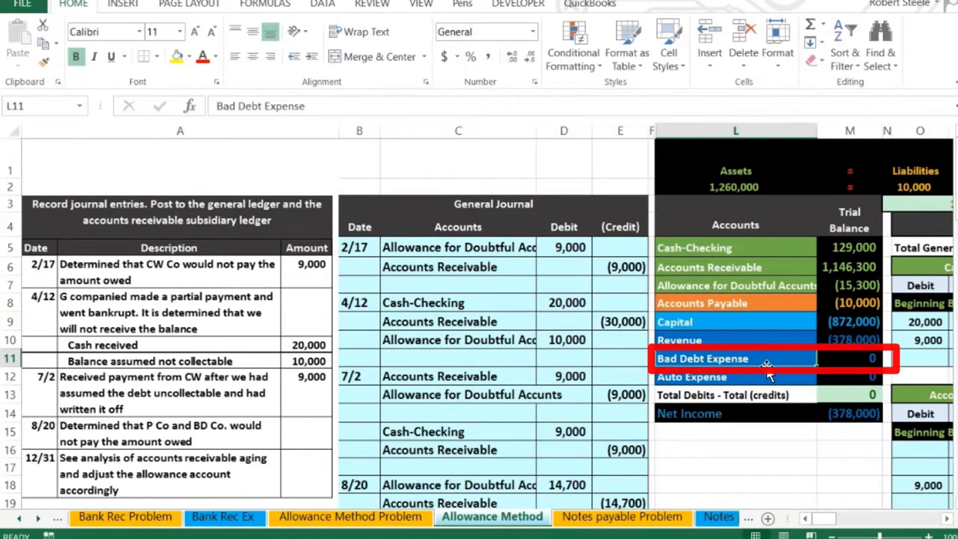
pyautogui.click(792, 342)
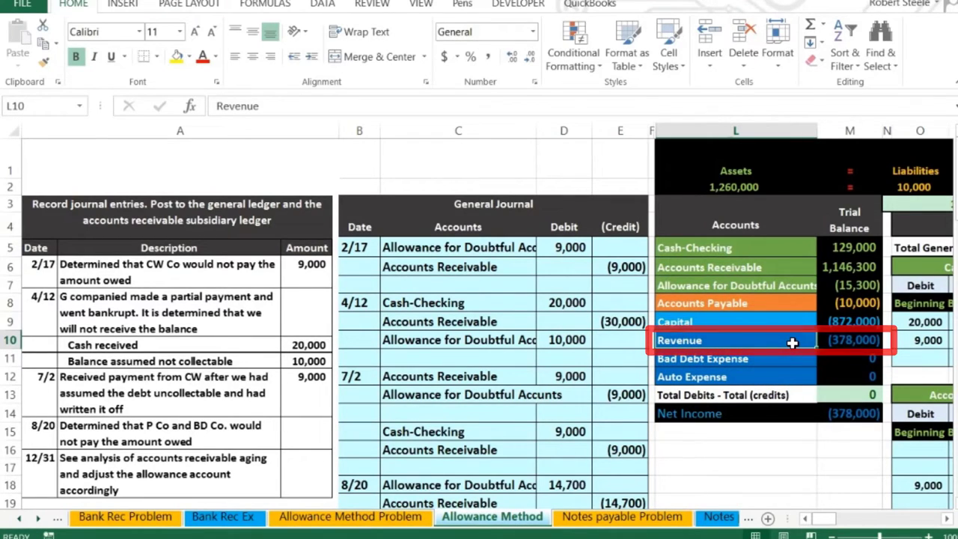
pyautogui.moveTo(778, 341); pyautogui.dragTo(840, 339)
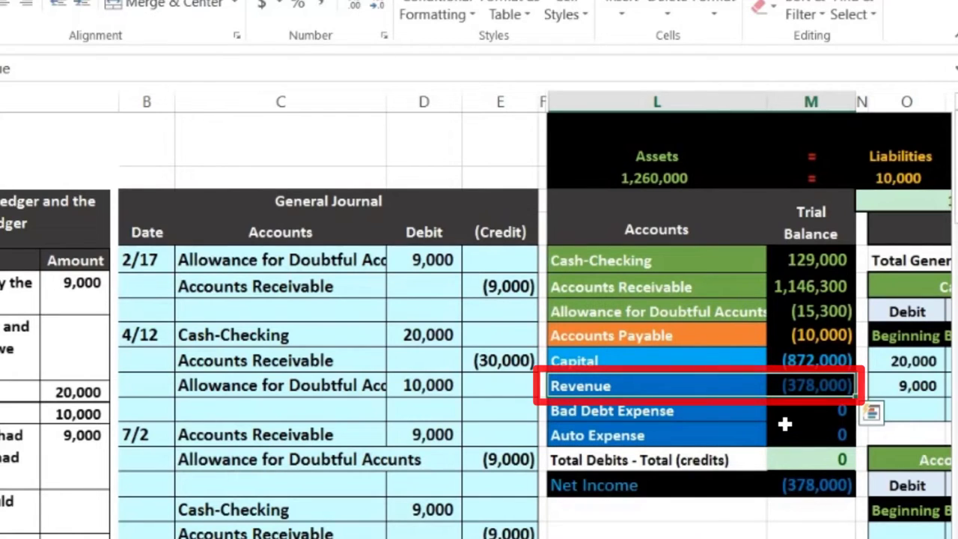
pyautogui.click(794, 286)
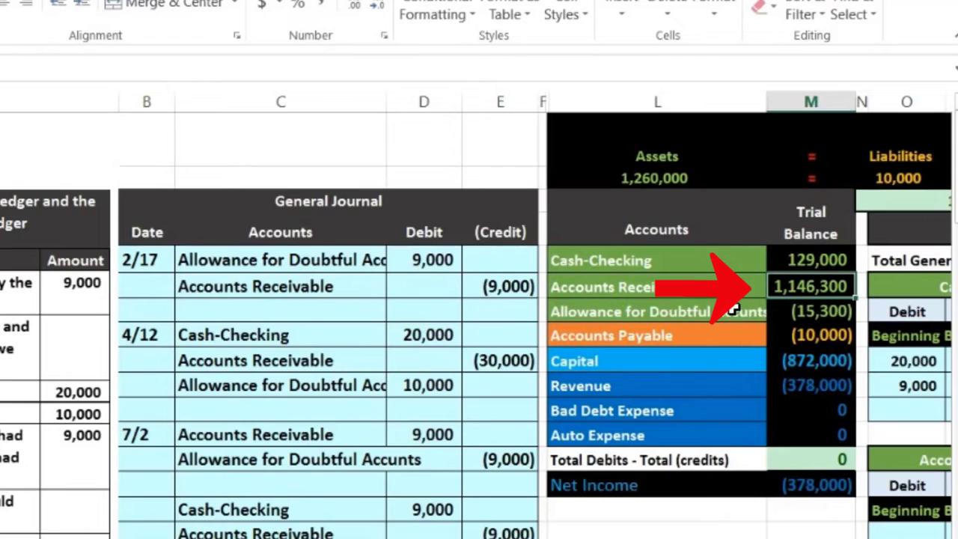
pyautogui.click(770, 388)
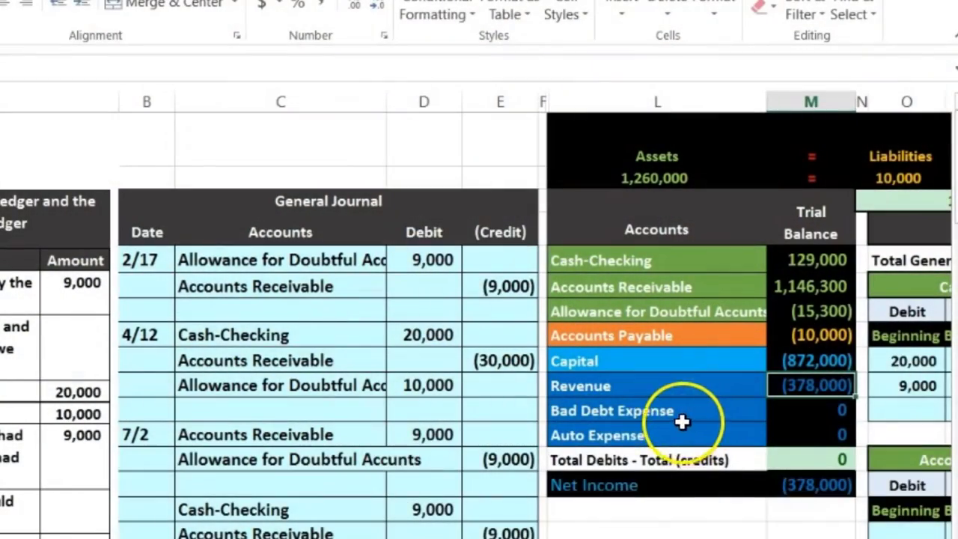
pyautogui.click(640, 410)
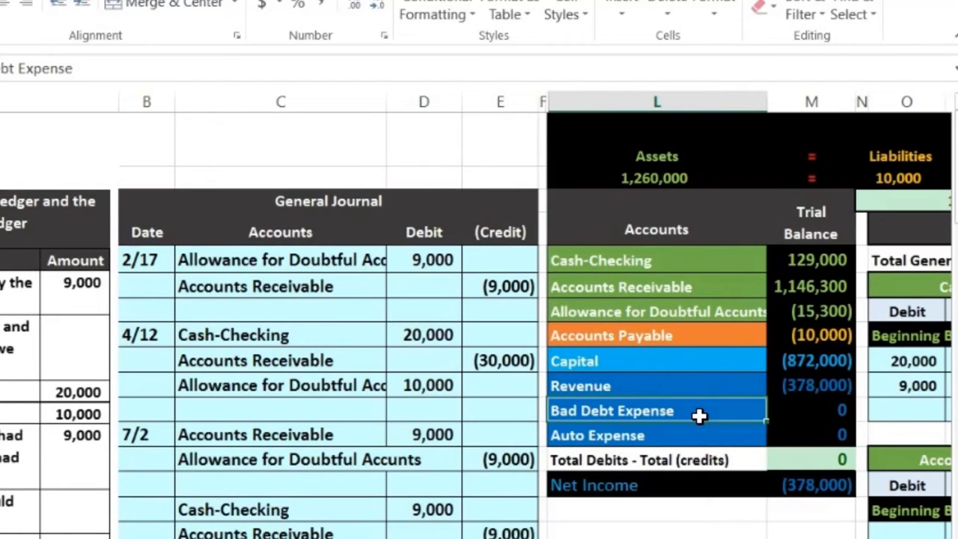
pyautogui.click(698, 387)
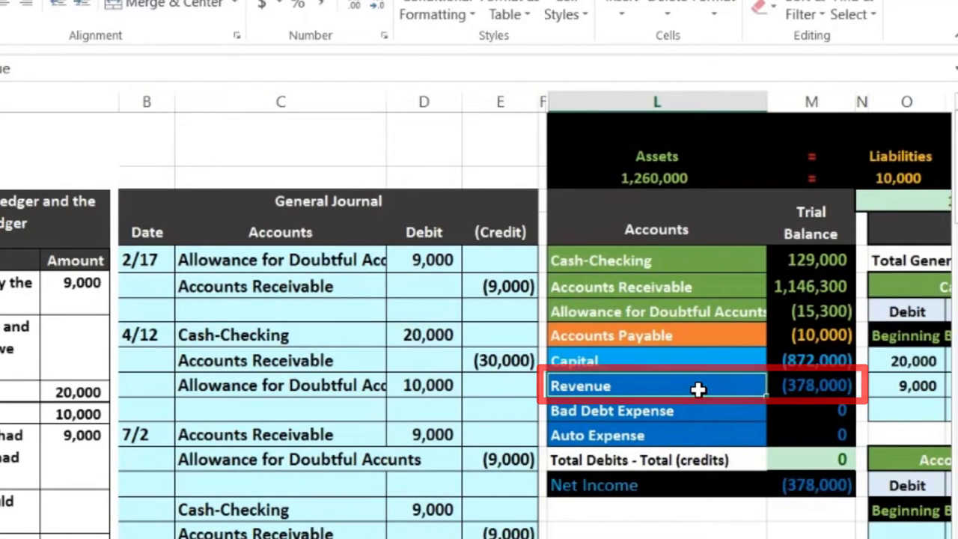
pyautogui.click(778, 384)
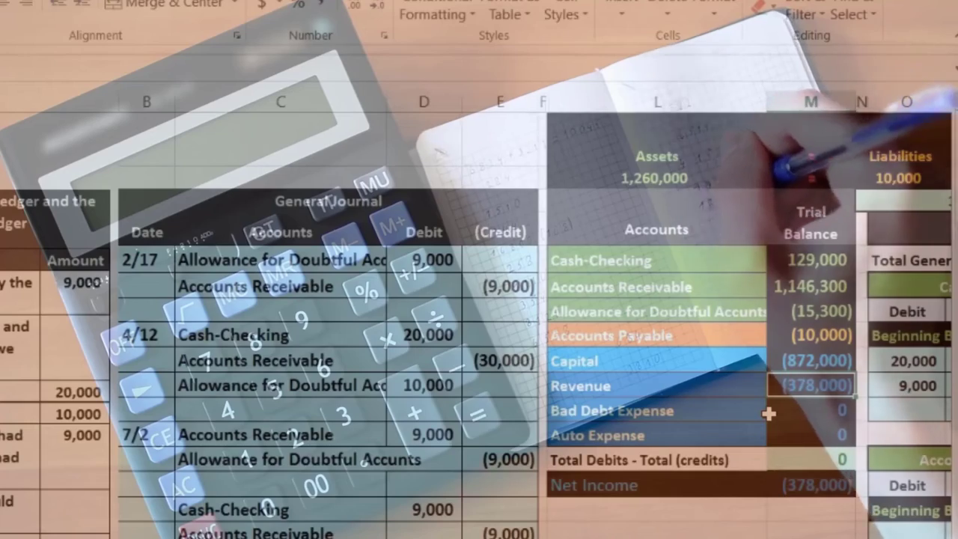
# Step: Copy the account name Bad Debt Expense from L11 and paste it as values into C21 for the 12/31 entry
pyautogui.click(736, 411)
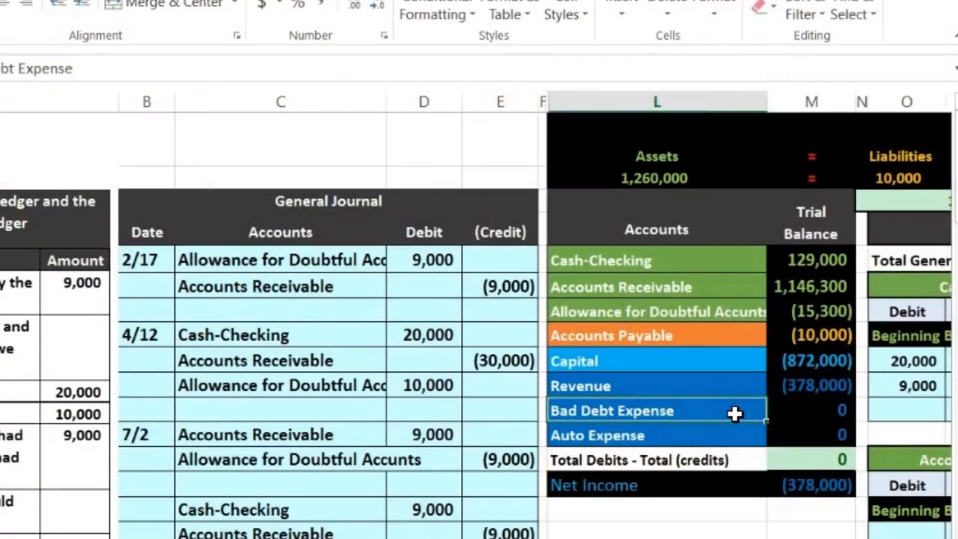
pyautogui.rightClick(735, 413)
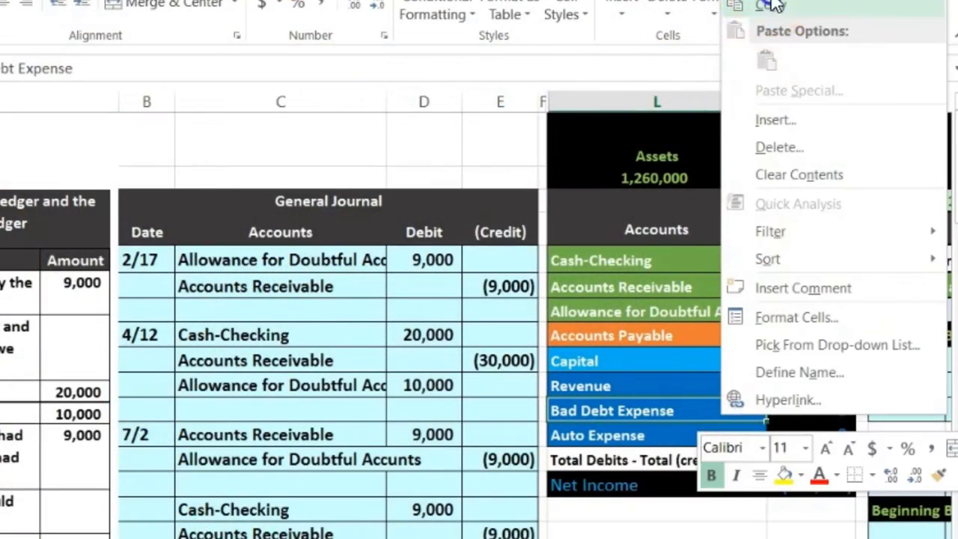
pyautogui.press('Escape')
pyautogui.scroll(-6, 321, 449)
pyautogui.scroll(1, 319, 446)
pyautogui.scroll(1, 319, 446)
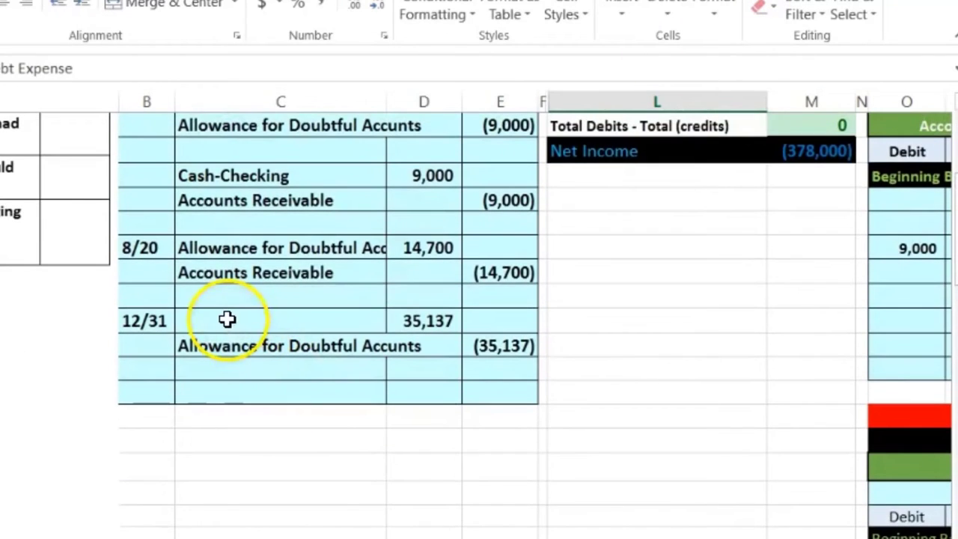
pyautogui.click(225, 318)
pyautogui.rightClick(224, 318)
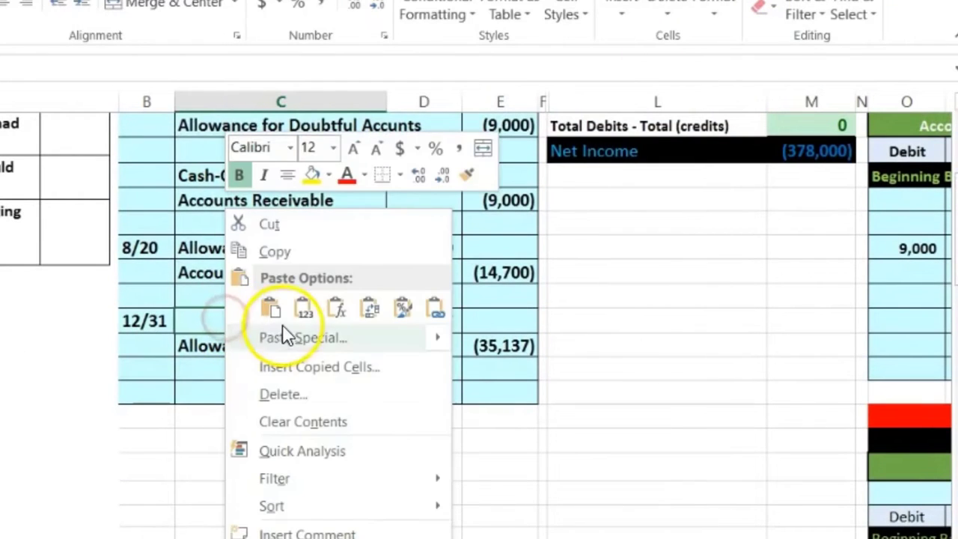
pyautogui.click(300, 310)
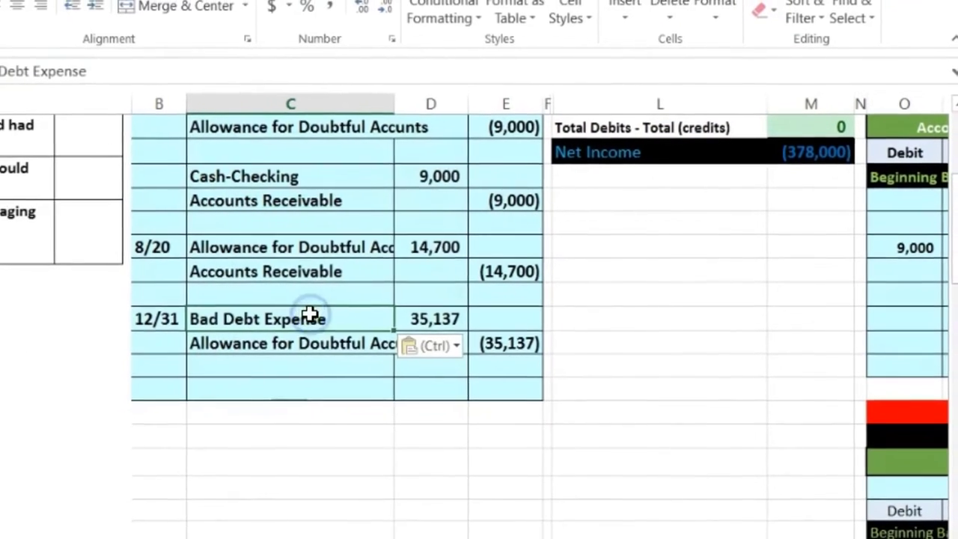
pyautogui.click(340, 413)
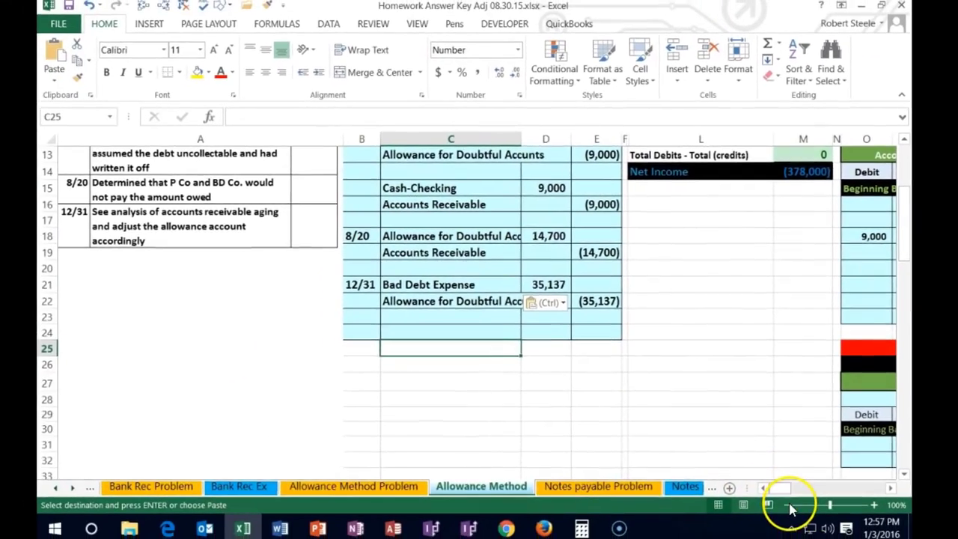
# Step: Compare the 12/31 allowance credit and the allowance balance in M7 with the total estimated allowance in the Account Receivable Aging table
pyautogui.click(789, 506)
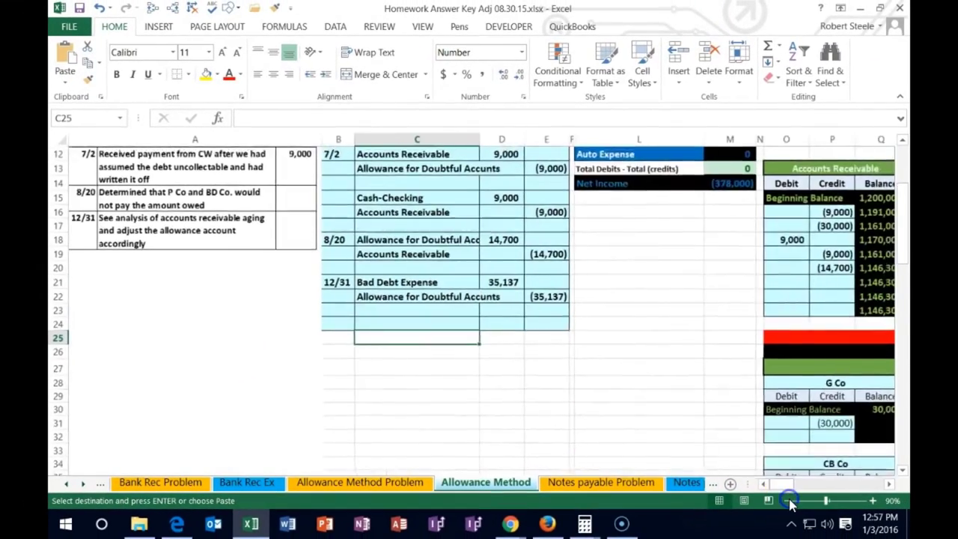
pyautogui.click(790, 506)
pyautogui.scroll(3, 808, 433)
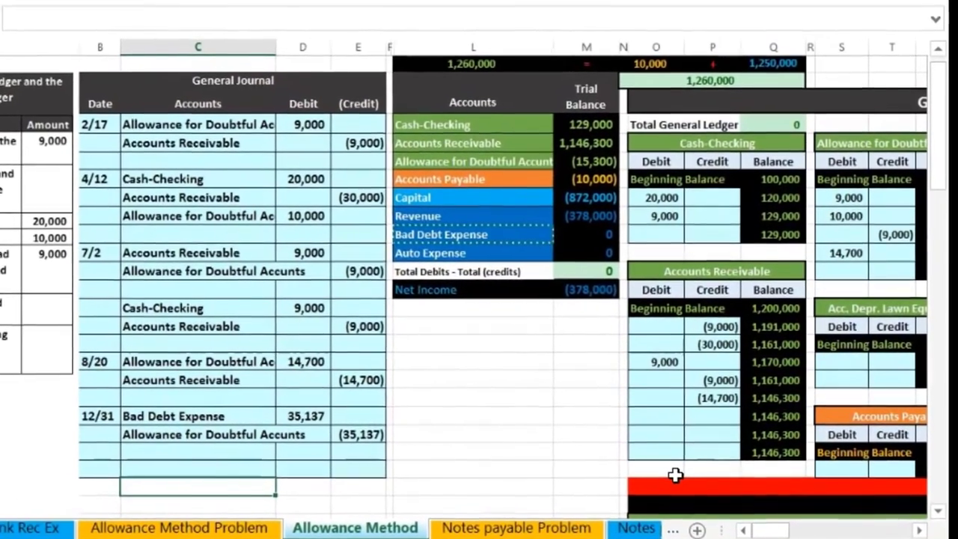
pyautogui.moveTo(196, 440); pyautogui.dragTo(345, 434)
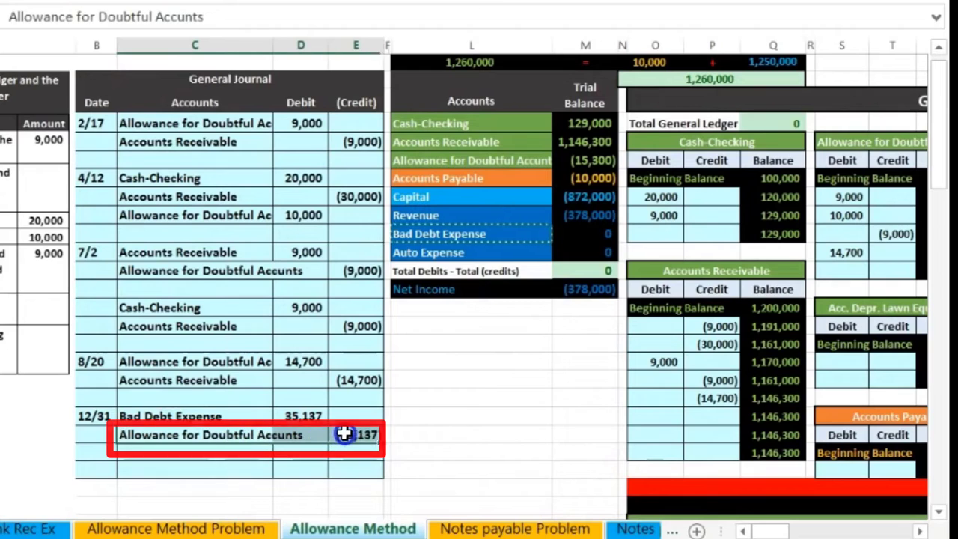
pyautogui.click(587, 160)
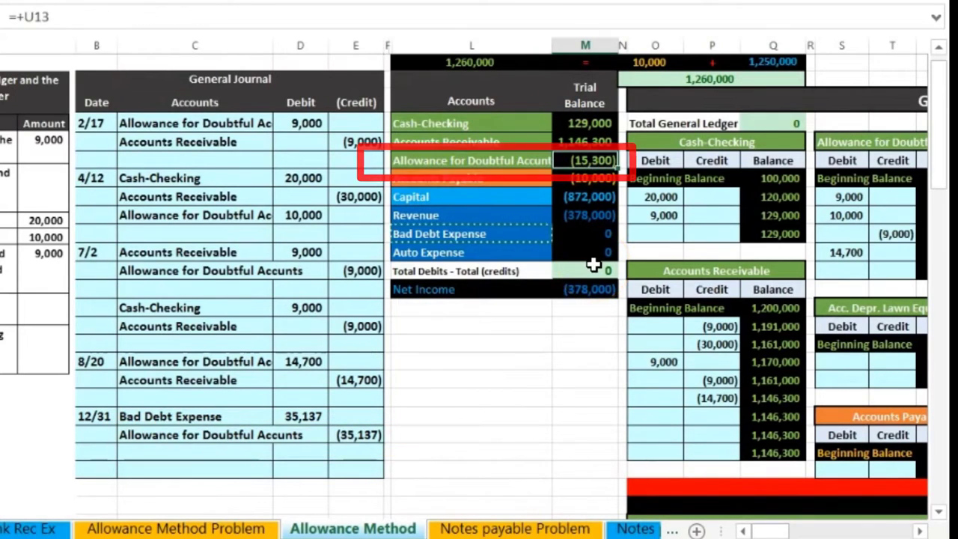
pyautogui.press('Right')
pyautogui.press('Right')
pyautogui.press('Right')
pyautogui.press('Right')
pyautogui.press('Right')
pyautogui.press('Right')
pyautogui.press('Right')
pyautogui.press('Right')
pyautogui.press('Right')
pyautogui.press('Right')
pyautogui.press('Right')
pyautogui.press('Right')
pyautogui.press('Right')
pyautogui.press('Right')
pyautogui.press('Right')
pyautogui.press('Right')
pyautogui.press('Right')
pyautogui.press('Right')
pyautogui.press('Right')
pyautogui.press('Right')
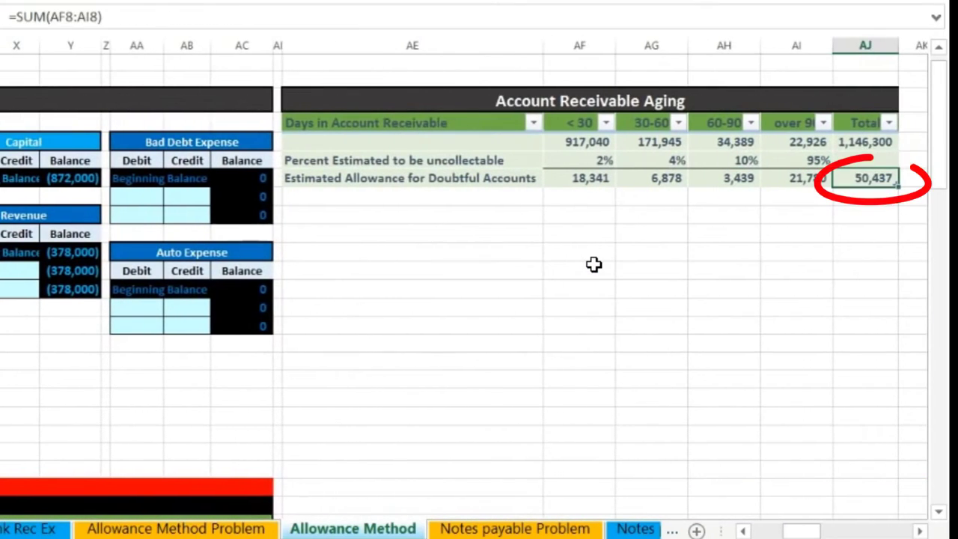
pyautogui.press('Left')
pyautogui.press('Left')
pyautogui.press('Left')
pyautogui.press('Left')
pyautogui.press('Left')
pyautogui.press('Left')
pyautogui.press('Left')
pyautogui.press('Left')
pyautogui.press('Left')
pyautogui.press('Left')
pyautogui.press('Left')
pyautogui.press('Left')
pyautogui.press('Left')
pyautogui.press('Left')
pyautogui.press('Left')
pyautogui.press('Left')
pyautogui.press('Left')
pyautogui.press('Left')
pyautogui.press('Left')
pyautogui.press('Left')
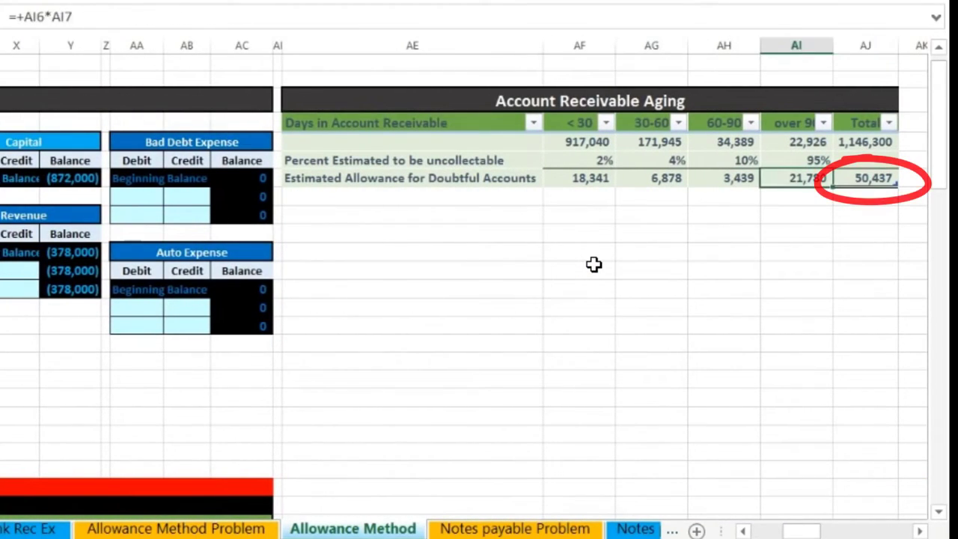
pyautogui.press('Left')
pyautogui.press('Left')
pyautogui.press('Left')
pyautogui.press('Left')
pyautogui.press('Left')
pyautogui.press('Left')
pyautogui.press('Left')
pyautogui.press('Left')
pyautogui.press('Left')
pyautogui.press('Left')
pyautogui.press('Left')
pyautogui.press('Left')
pyautogui.press('Left')
pyautogui.press('Left')
pyautogui.press('Left')
pyautogui.press('Left')
pyautogui.press('Left')
pyautogui.press('Left')
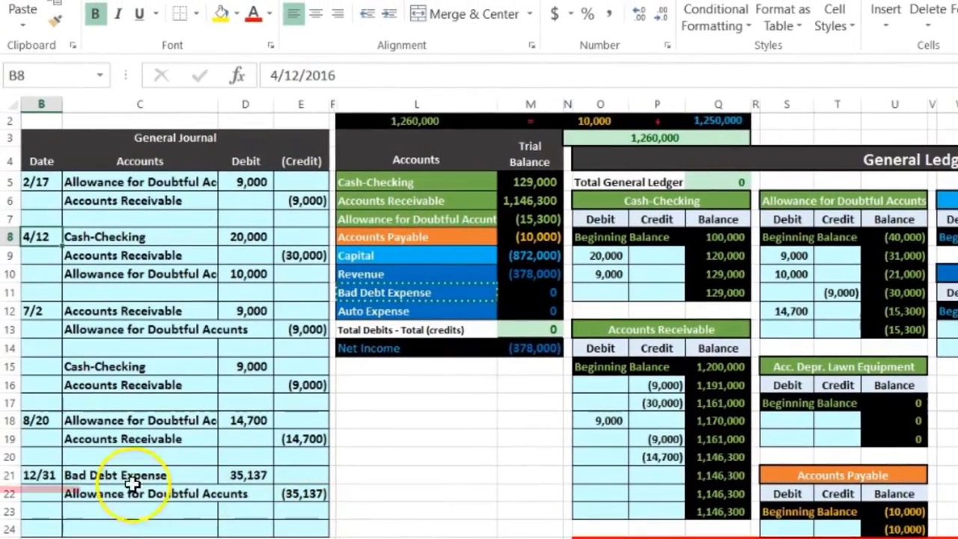
# Step: Post the 12/31 debit to the Bad Debt Expense ledger by entering =D21 in AA9
pyautogui.moveTo(131, 478); pyautogui.dragTo(220, 475)
pyautogui.moveTo(363, 292); pyautogui.dragTo(523, 294)
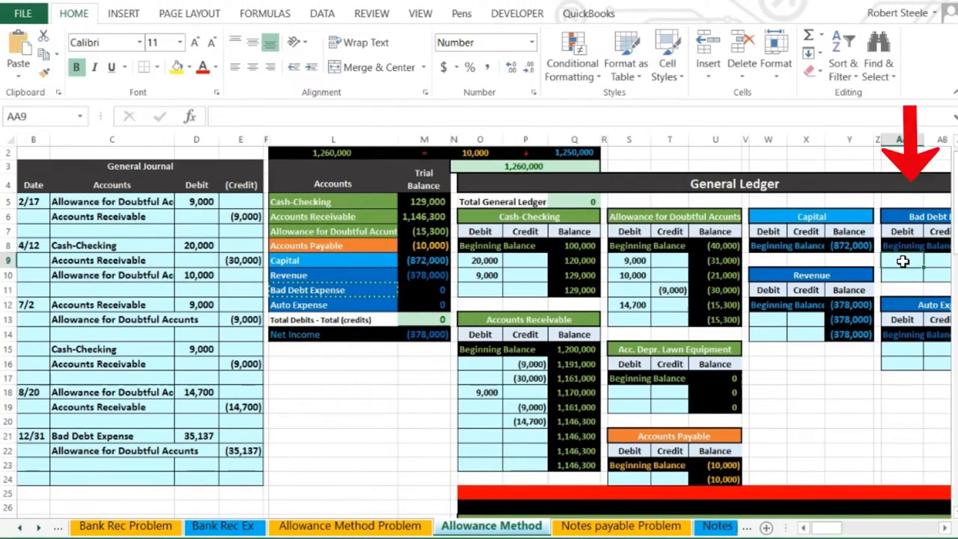
pyautogui.write('=')
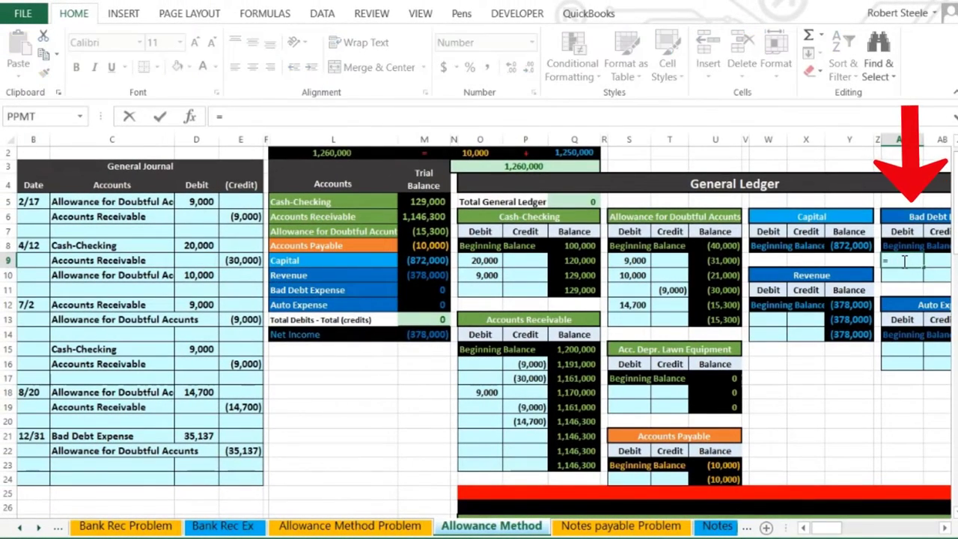
pyautogui.click(192, 435)
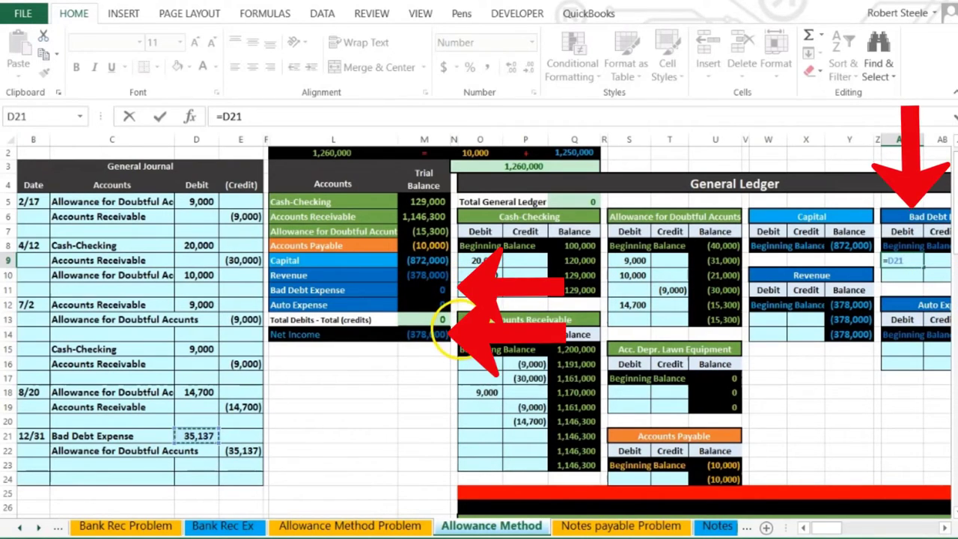
pyautogui.press('Return')
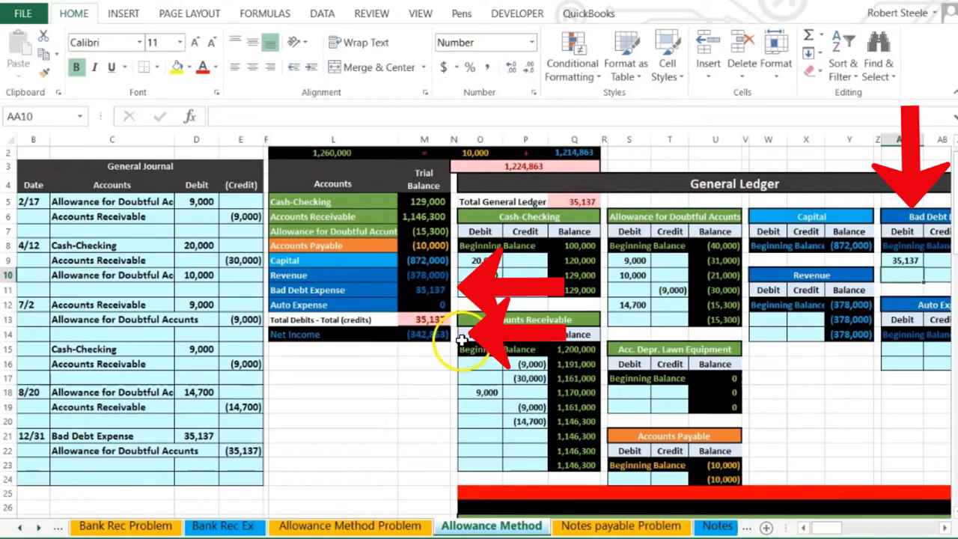
# Step: Review the Revenue, Bad Debt Expense and Net Income amounts in the trial balance to see the expense's effect on income
pyautogui.click(434, 275)
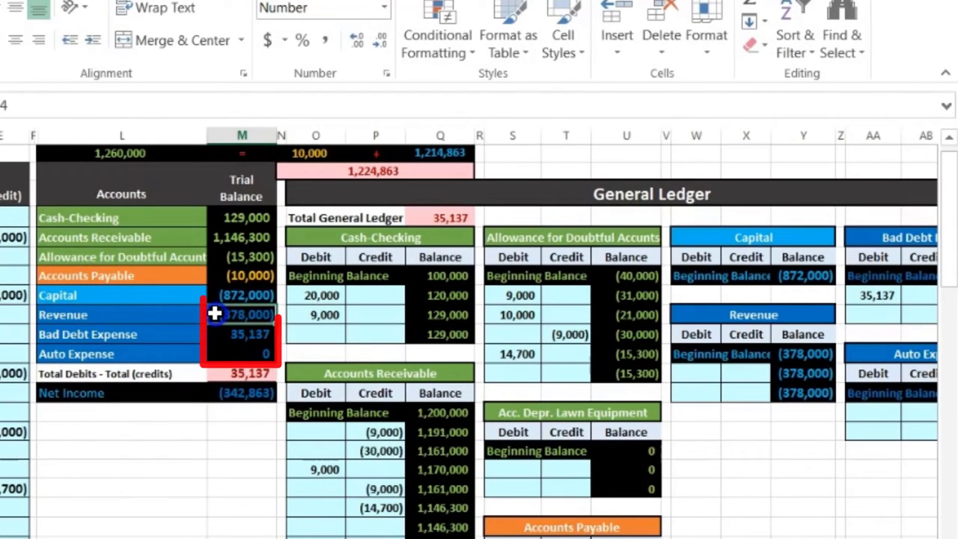
pyautogui.moveTo(215, 314); pyautogui.dragTo(212, 336)
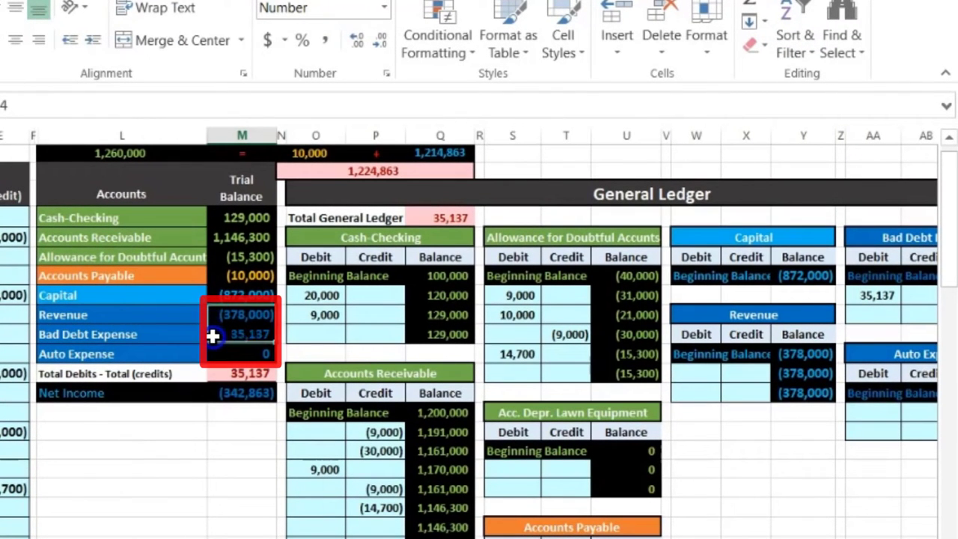
pyautogui.click(241, 395)
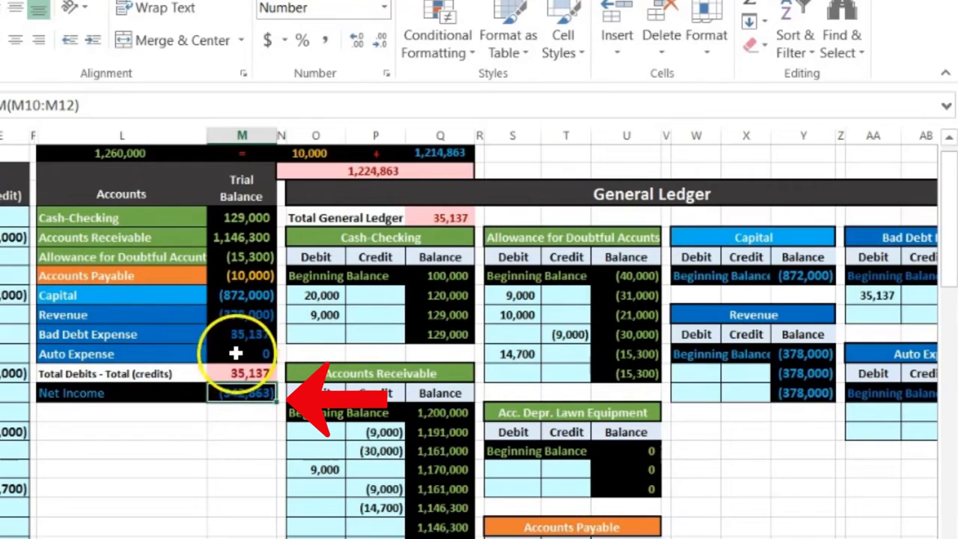
pyautogui.click(243, 313)
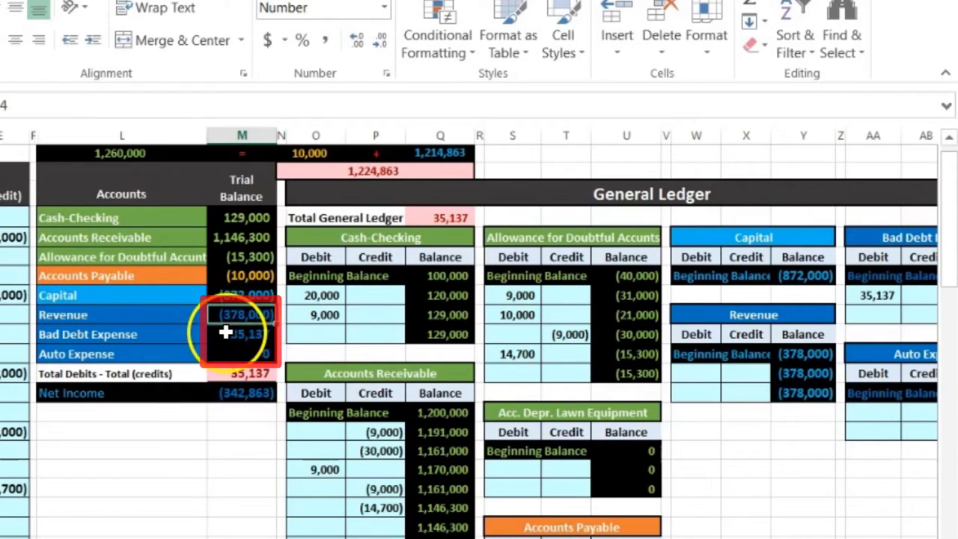
pyautogui.click(219, 332)
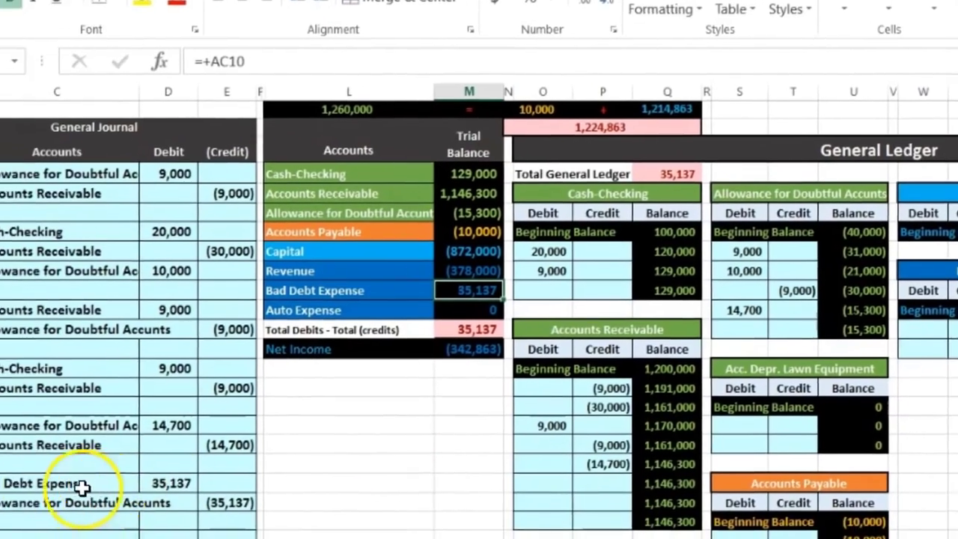
# Step: Post the 12/31 credit to the Allowance for Doubtful Accunts ledger by entering =E22 in T13
pyautogui.click(139, 488)
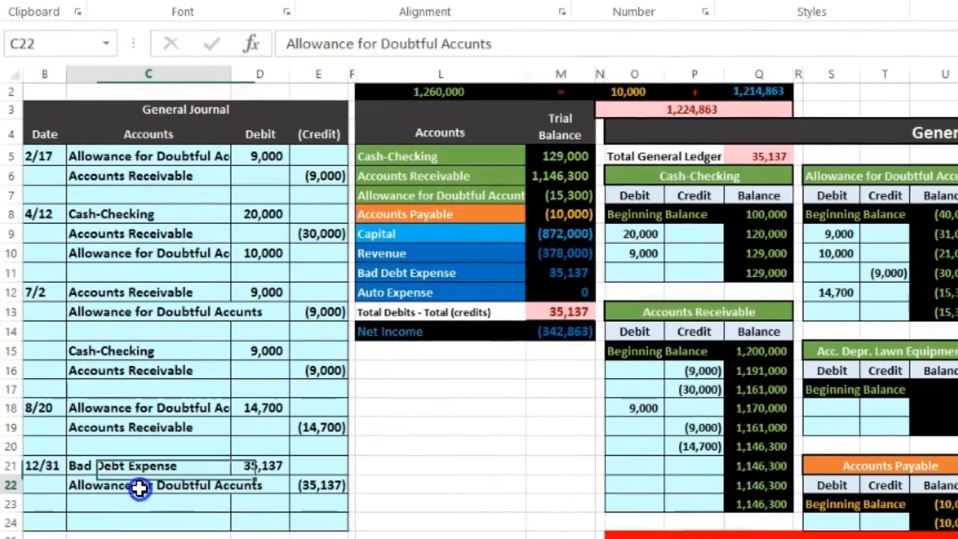
pyautogui.moveTo(139, 488); pyautogui.dragTo(316, 485)
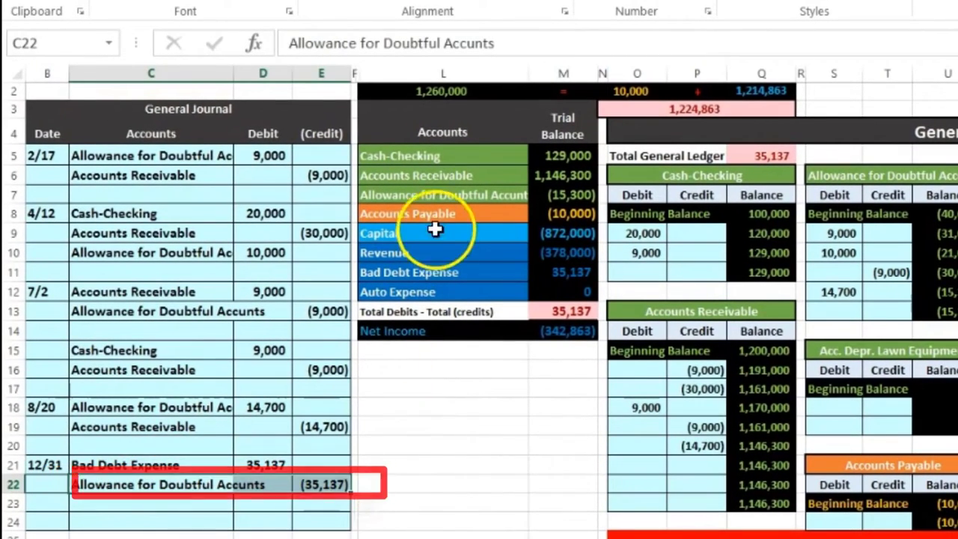
pyautogui.moveTo(412, 191); pyautogui.dragTo(599, 191)
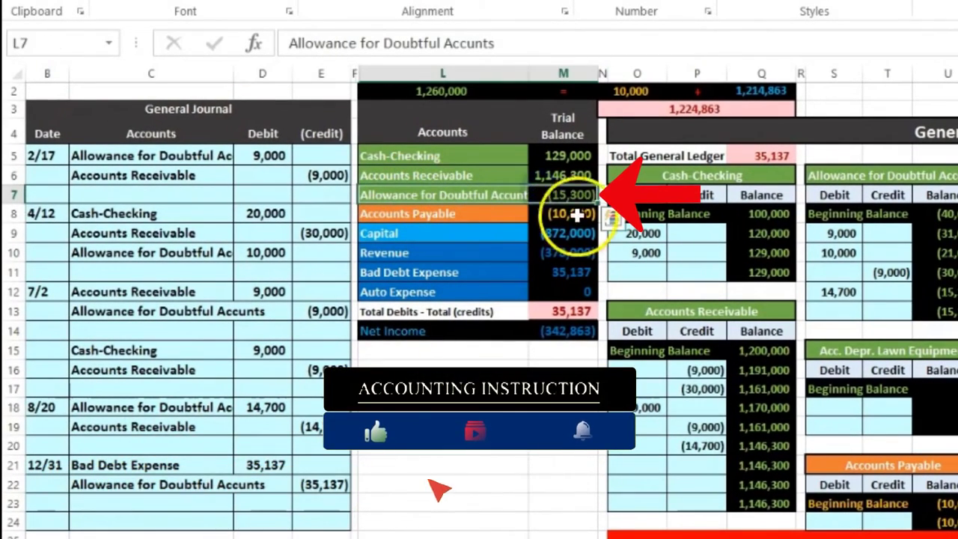
pyautogui.click(623, 312)
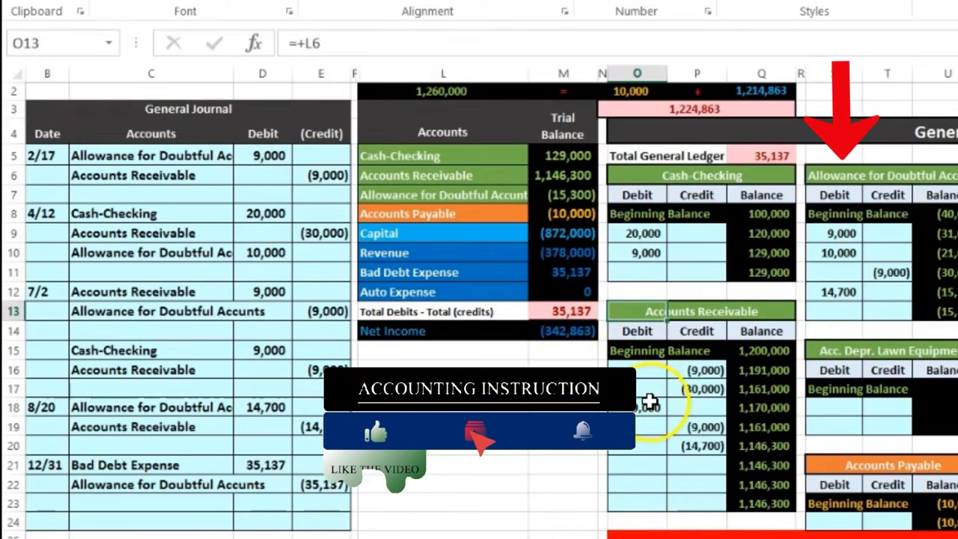
pyautogui.click(833, 176)
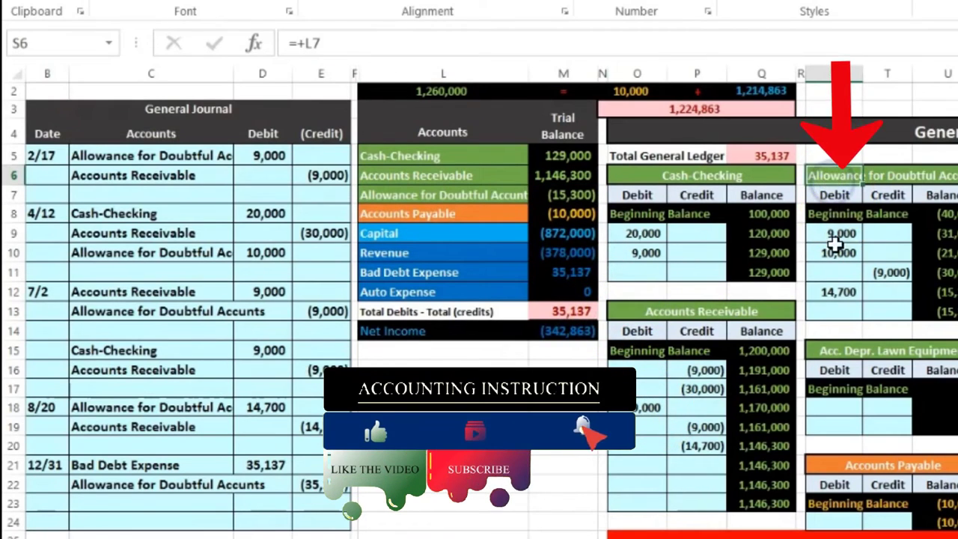
pyautogui.click(890, 312)
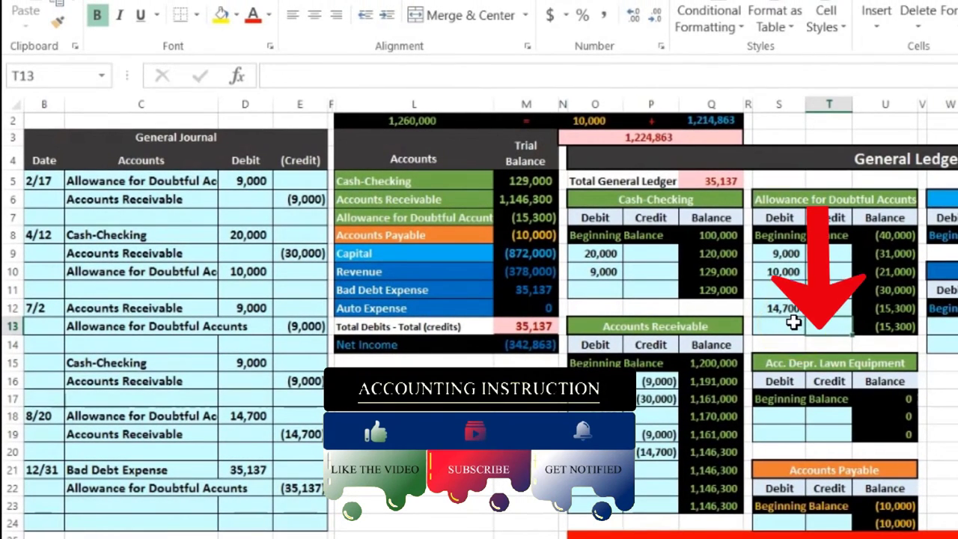
pyautogui.write('=')
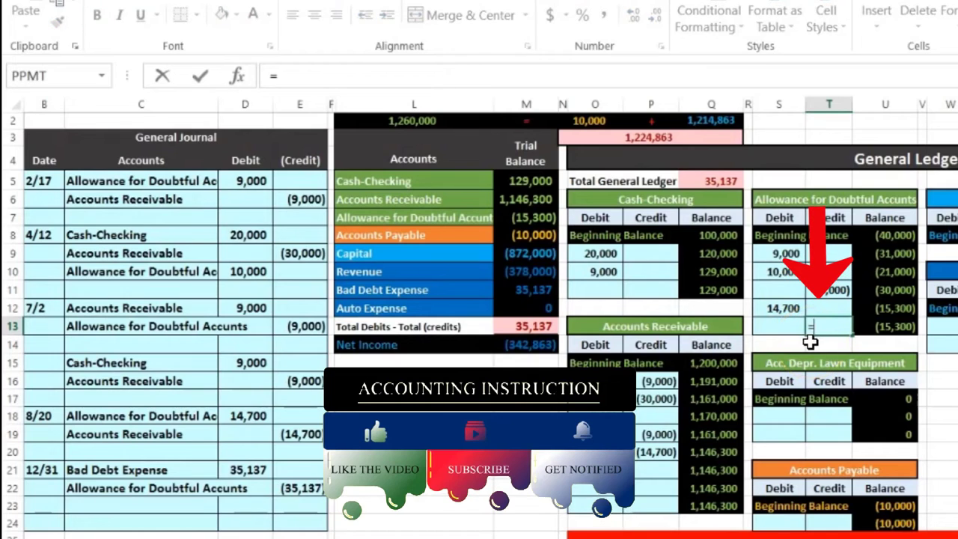
pyautogui.click(303, 488)
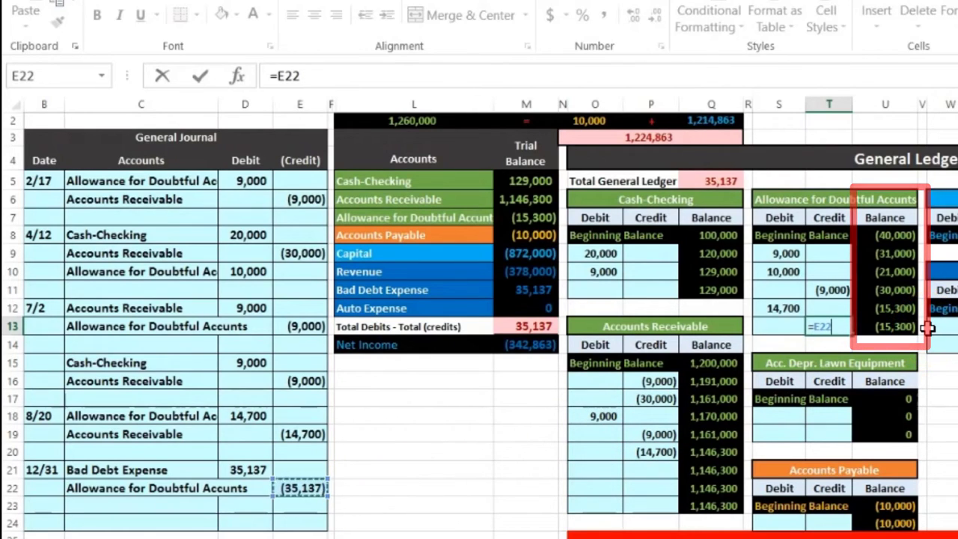
pyautogui.press('Return')
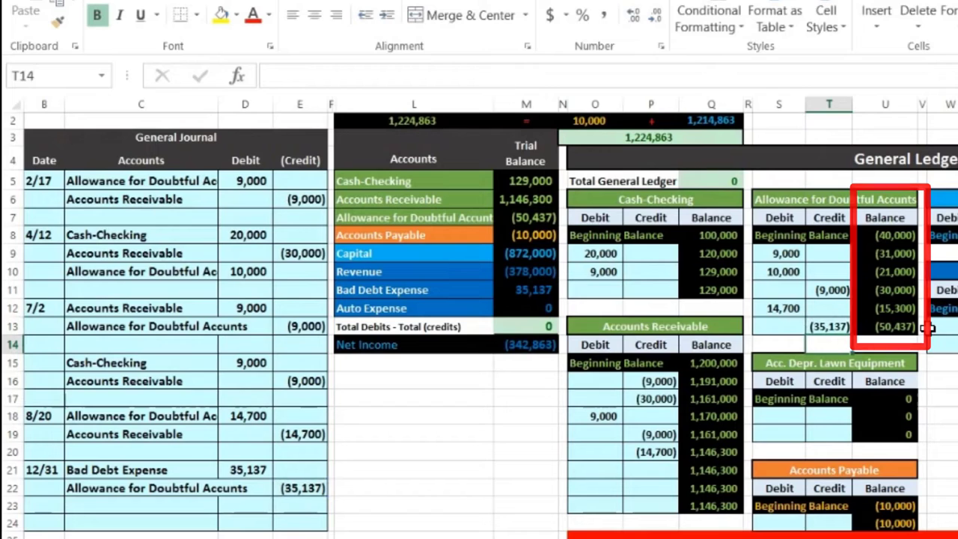
# Step: Check the allowance balance in M7 against the total estimated allowance in AJ8 of the receivable aging
pyautogui.click(535, 217)
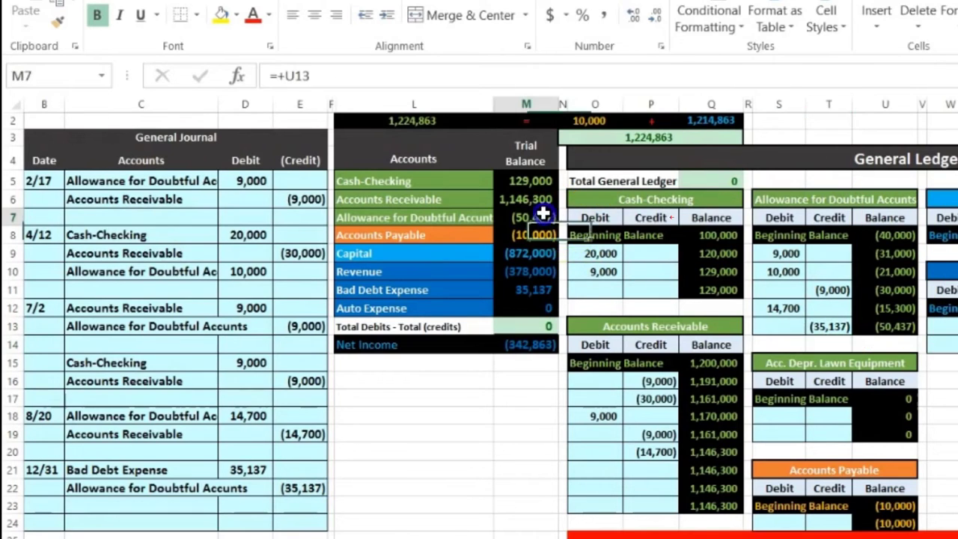
pyautogui.press('Right')
pyautogui.press('Right')
pyautogui.press('Right')
pyautogui.press('Right')
pyautogui.press('Right')
pyautogui.press('Right')
pyautogui.press('Right')
pyautogui.press('Right')
pyautogui.press('Right')
pyautogui.press('Right')
pyautogui.press('Right')
pyautogui.press('Right')
pyautogui.press('Right')
pyautogui.press('Right')
pyautogui.press('Right')
pyautogui.press('Right')
pyautogui.press('Right')
pyautogui.press('Right')
pyautogui.press('Right')
pyautogui.press('Right')
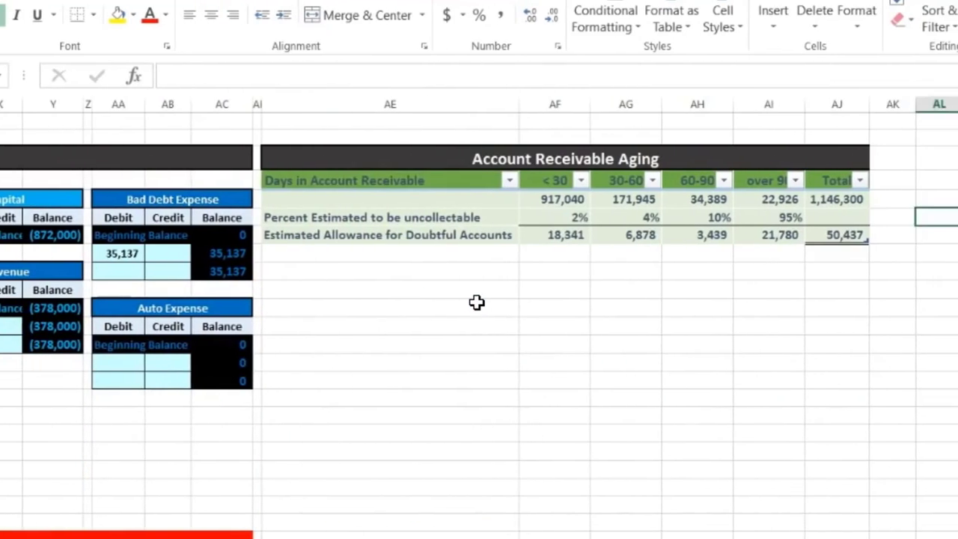
pyautogui.press('Down')
pyautogui.press('Left')
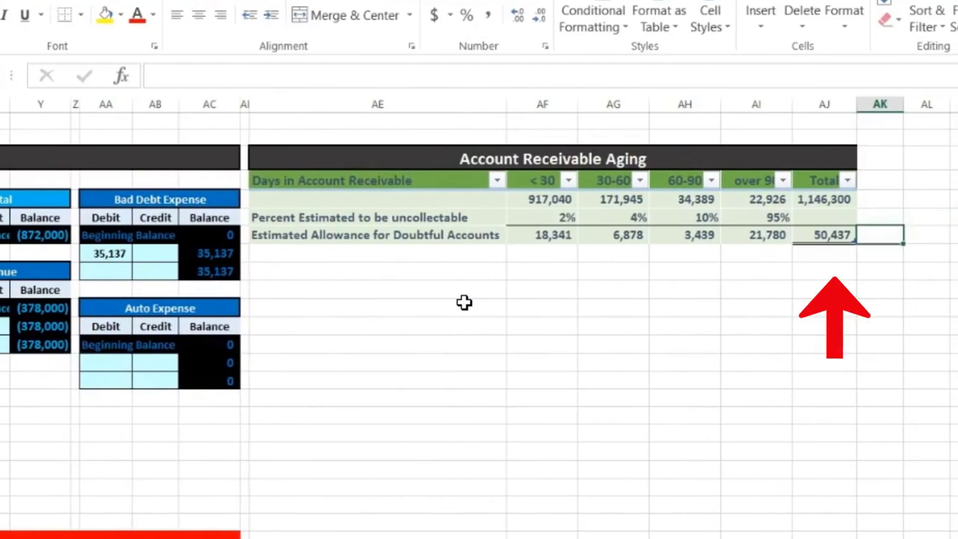
pyautogui.press('Left')
pyautogui.press('Left')
pyautogui.press('Left')
pyautogui.press('Left')
pyautogui.press('Left')
pyautogui.press('Left')
pyautogui.press('Left')
pyautogui.press('Left')
pyautogui.press('Left')
pyautogui.press('Left')
pyautogui.press('Left')
pyautogui.press('Left')
pyautogui.press('Left')
pyautogui.press('Left')
pyautogui.press('Left')
pyautogui.press('Left')
pyautogui.press('Left')
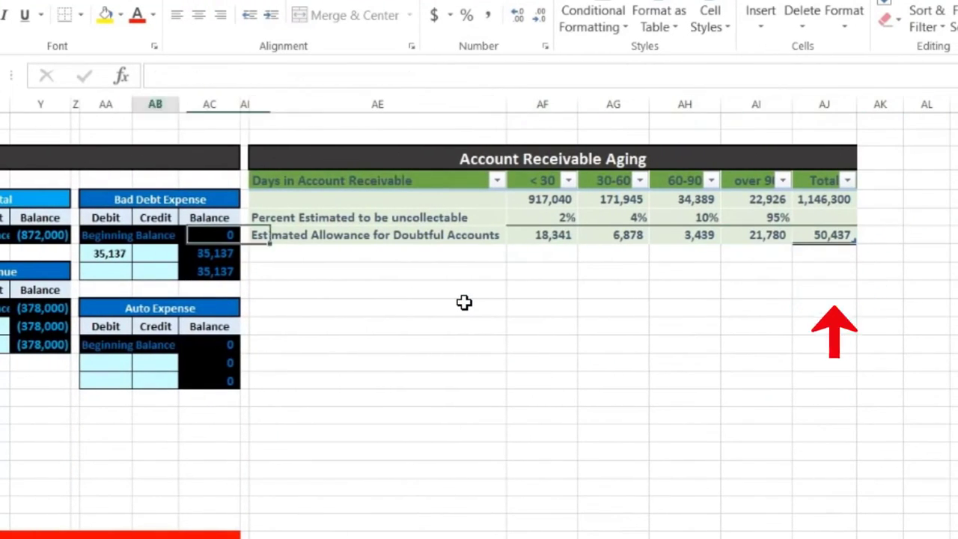
# Step: Check the net receivable in the trial balance by selecting the Accounts Receivable and Allowance for Doubtful Accounts balances together in M6:M7
pyautogui.press('Left')
pyautogui.press('Left')
pyautogui.press('Left')
pyautogui.press('Left')
pyautogui.press('Left')
pyautogui.press('Left')
pyautogui.press('Left')
pyautogui.press('Left')
pyautogui.press('Left')
pyautogui.press('Left')
pyautogui.press('Left')
pyautogui.press('Left')
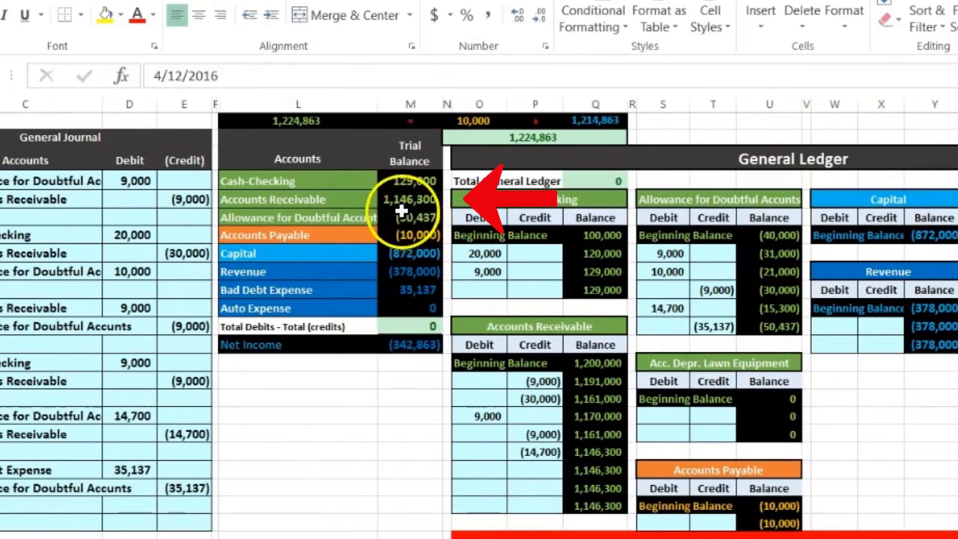
pyautogui.click(389, 199)
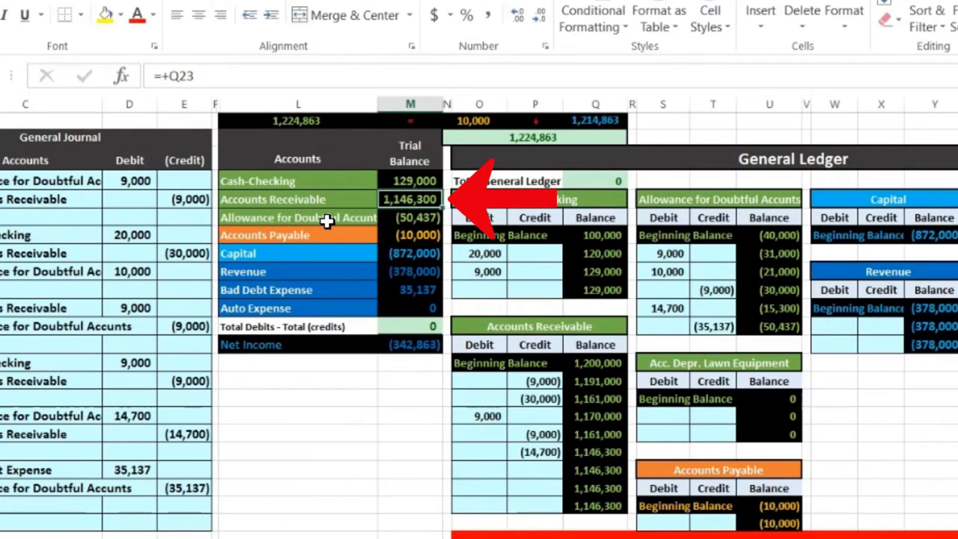
pyautogui.click(386, 217)
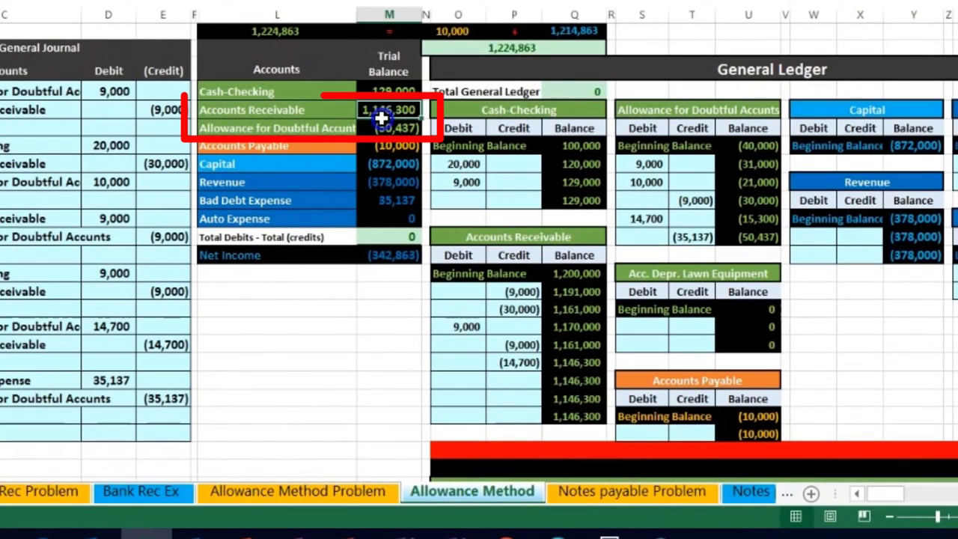
pyautogui.moveTo(382, 118); pyautogui.dragTo(381, 125)
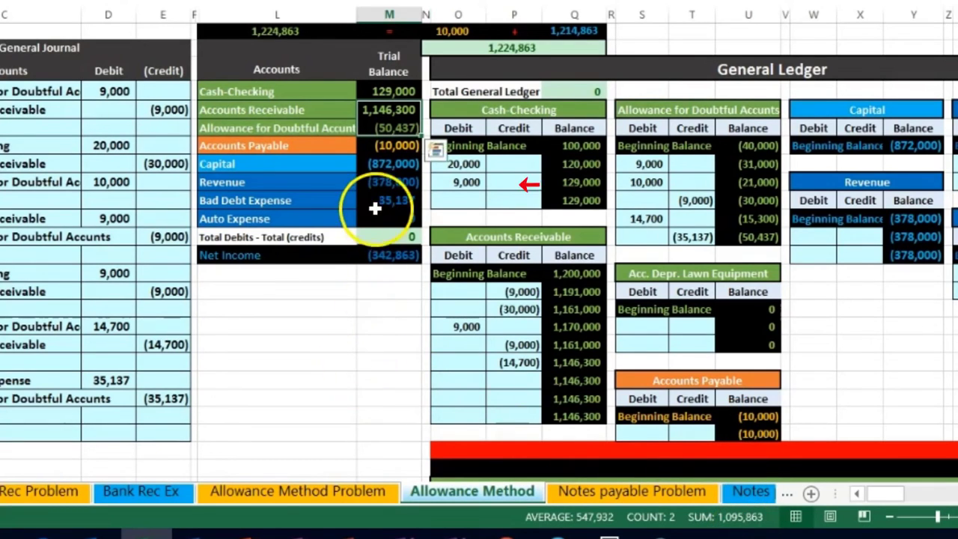
# Step: Compare the Revenue and Bad Debt Expense balances in the trial balance with the resulting Net Income
pyautogui.click(376, 183)
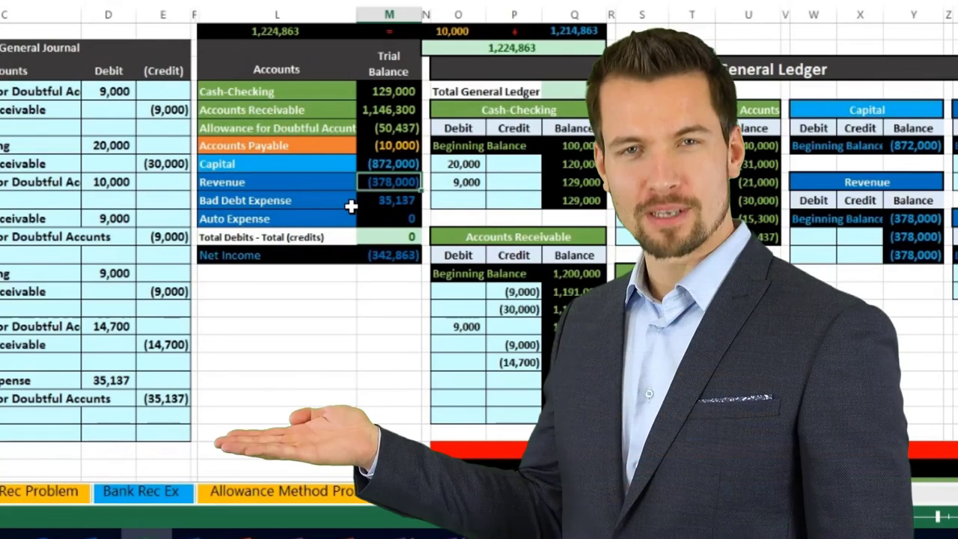
pyautogui.click(379, 254)
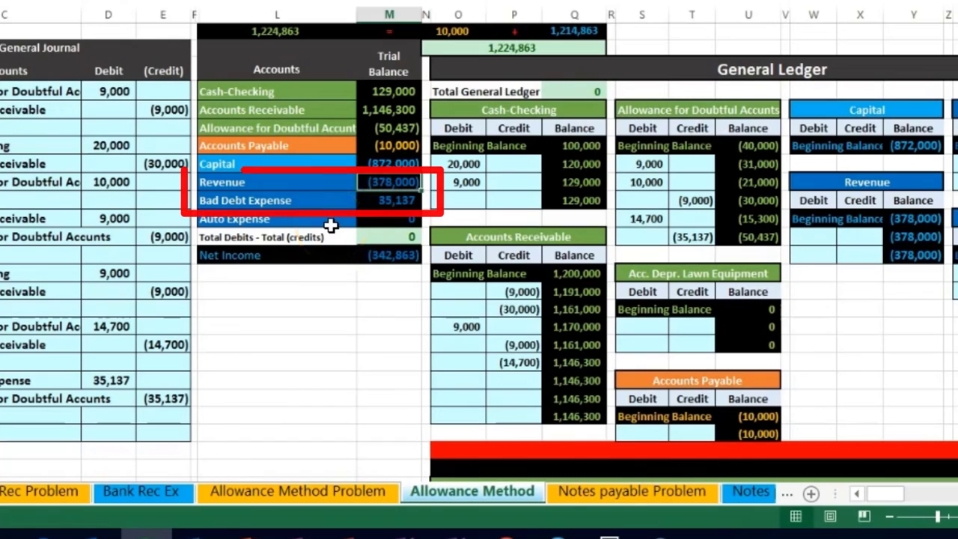
pyautogui.click(372, 200)
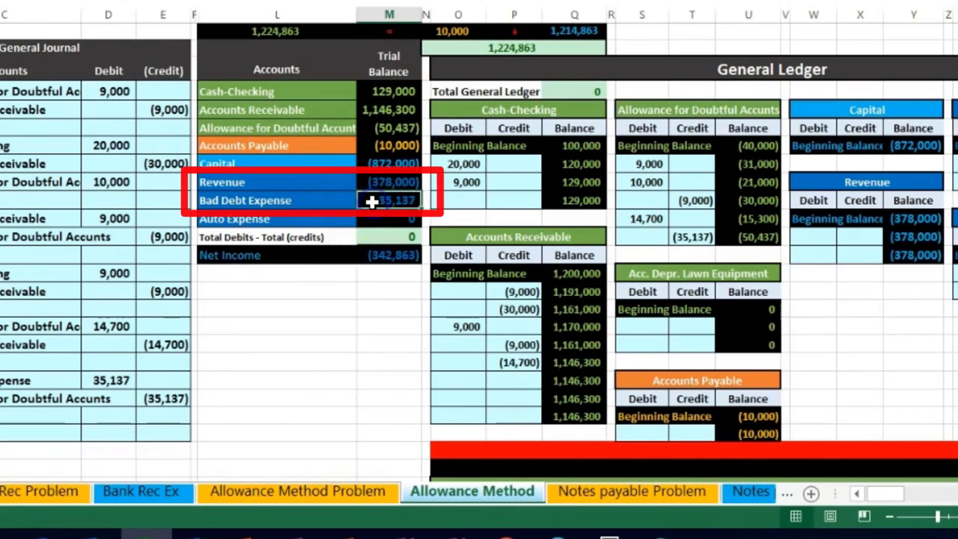
pyautogui.click(385, 254)
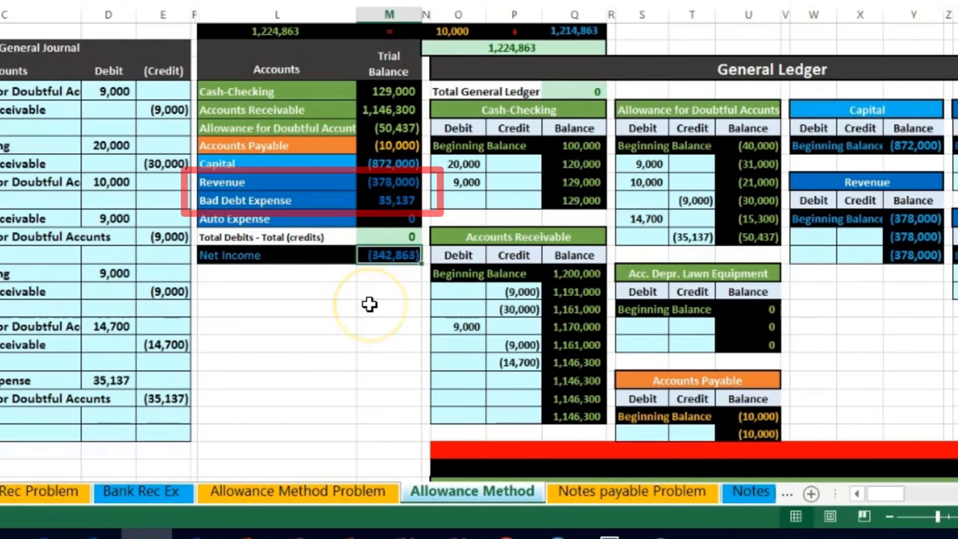